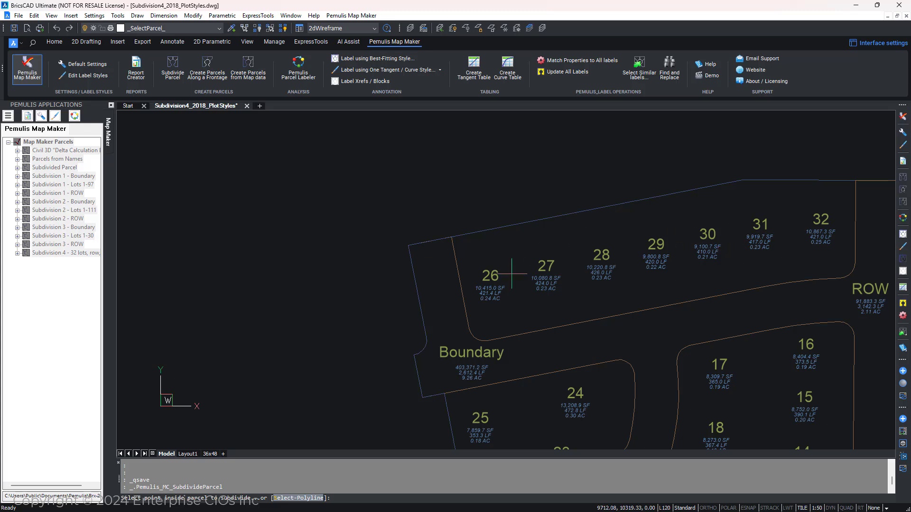
Step: Pick a point inside the parcel, select its right edge as the starting course and the bottom edges as frontage courses
click(629, 222)
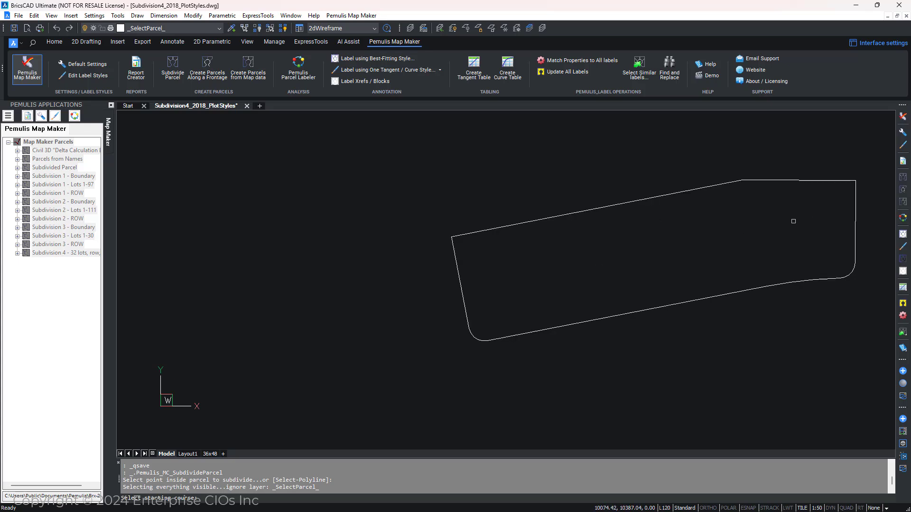
click(857, 217)
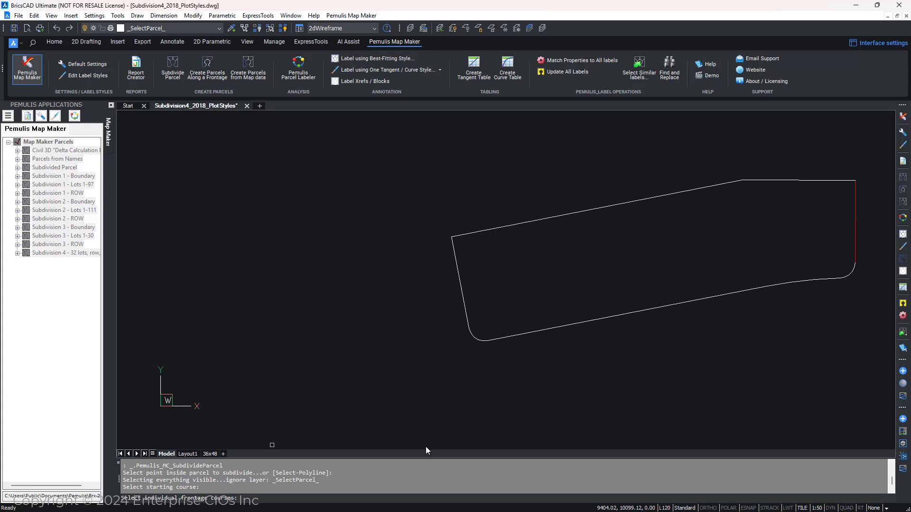
click(849, 276)
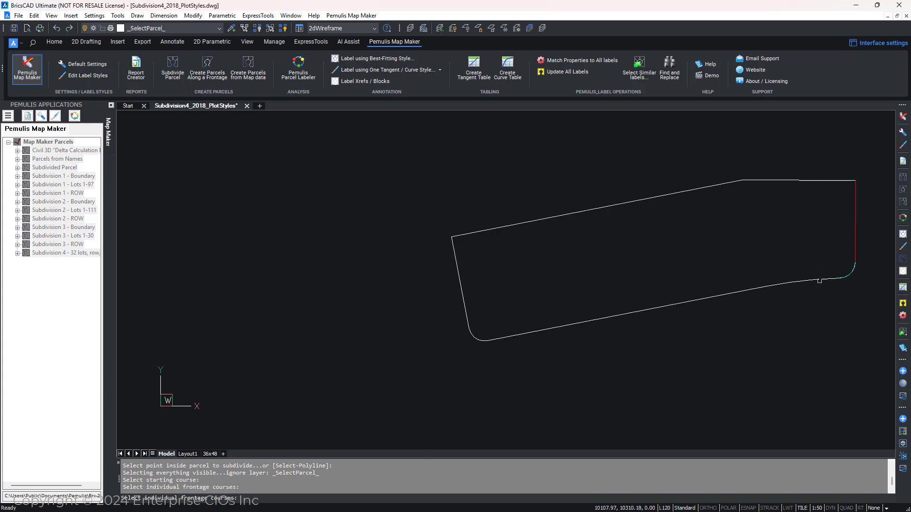
click(817, 281)
click(766, 286)
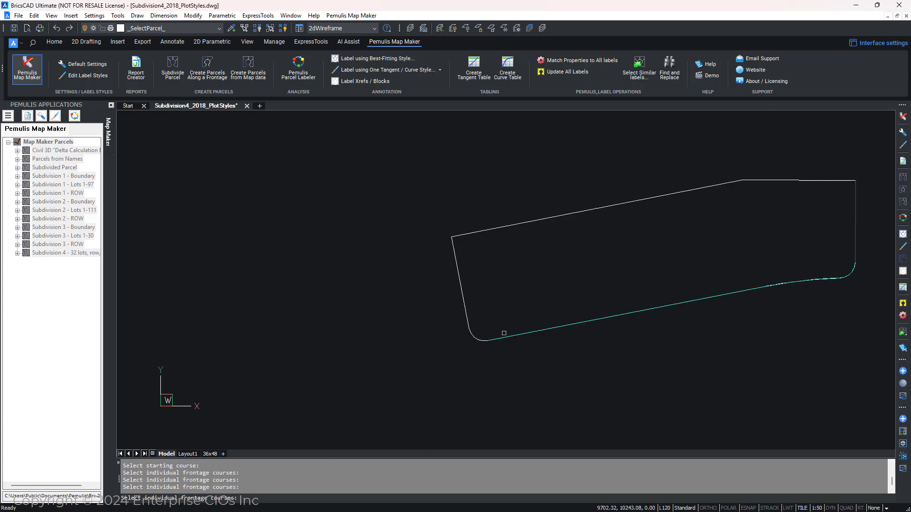
click(478, 341)
key(Return)
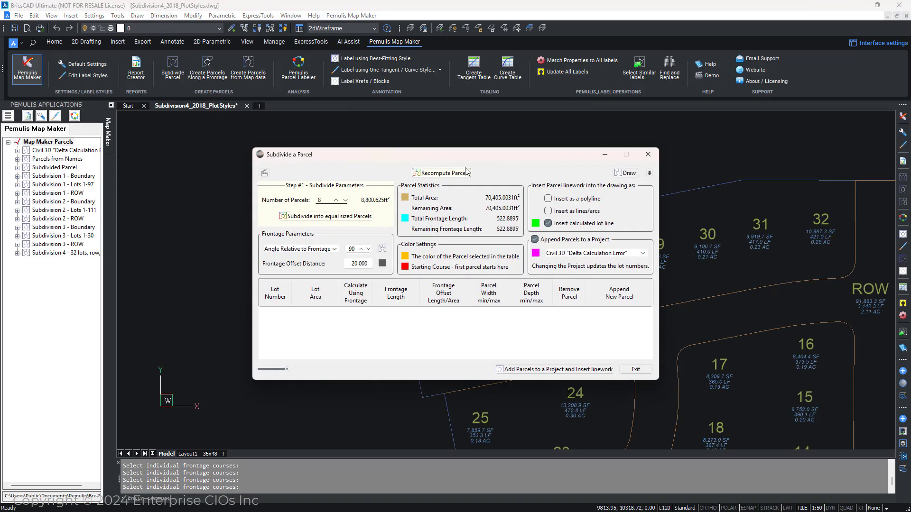
Step: Subdivide the parcel into 8 equal-sized parcels
drag(467, 158, 234, 89)
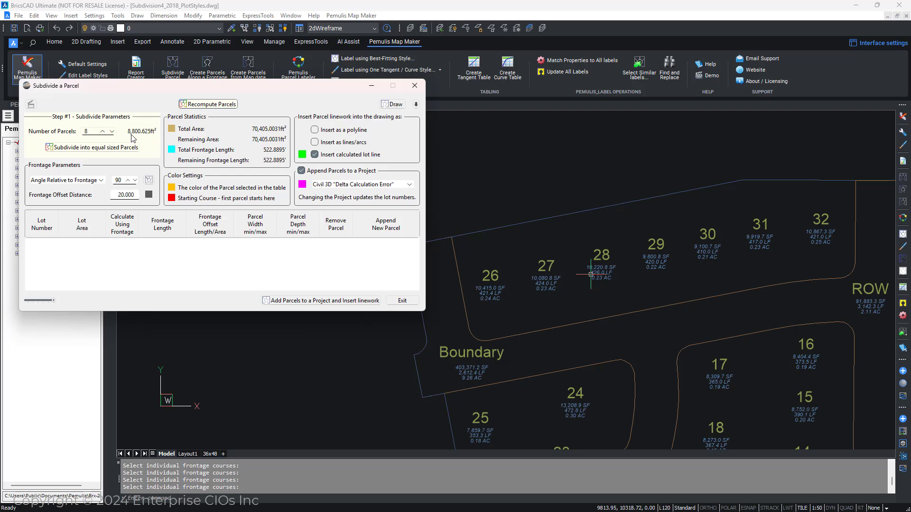
click(97, 150)
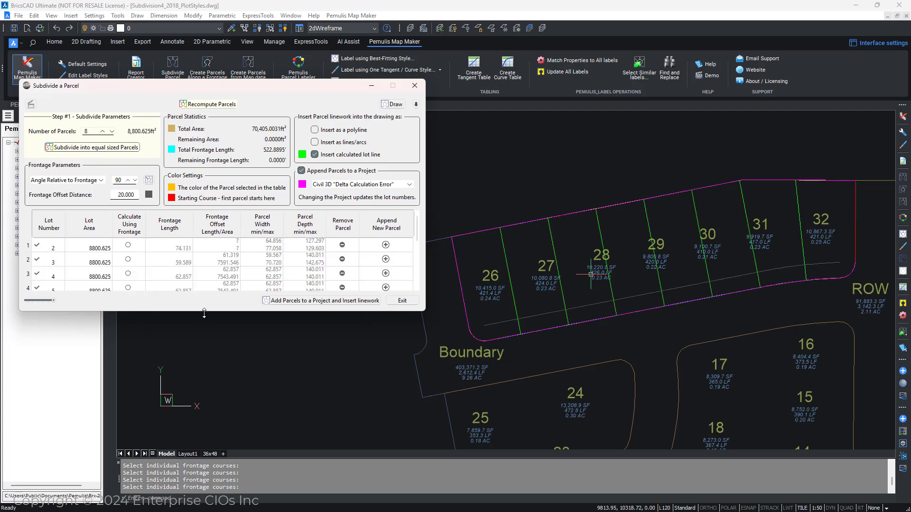
Step: Enlarge the dialog to show all eight lots and review the frontage angle options, keeping Angle Relative to Frontage
drag(204, 314, 185, 389)
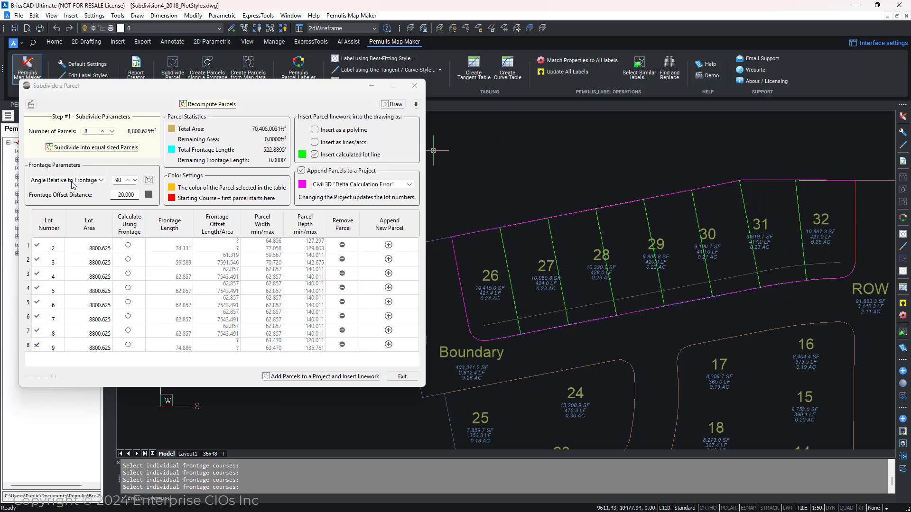
click(102, 181)
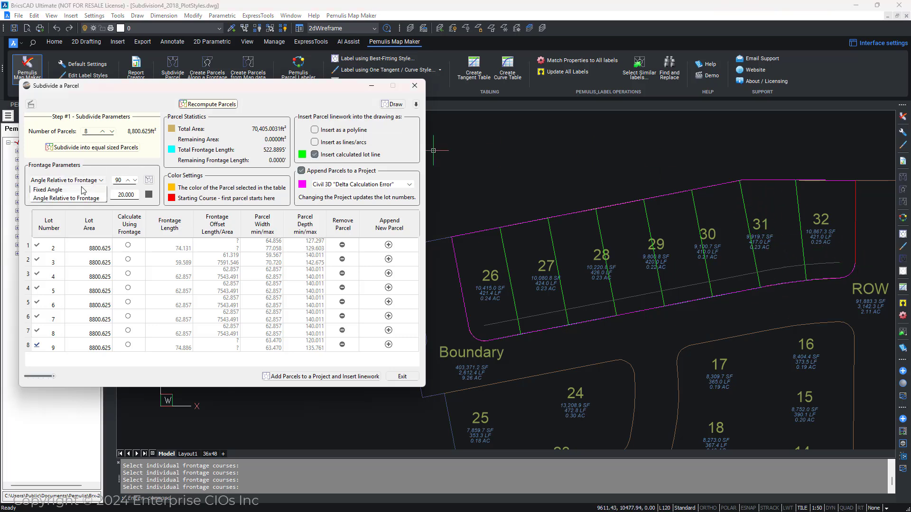
click(121, 169)
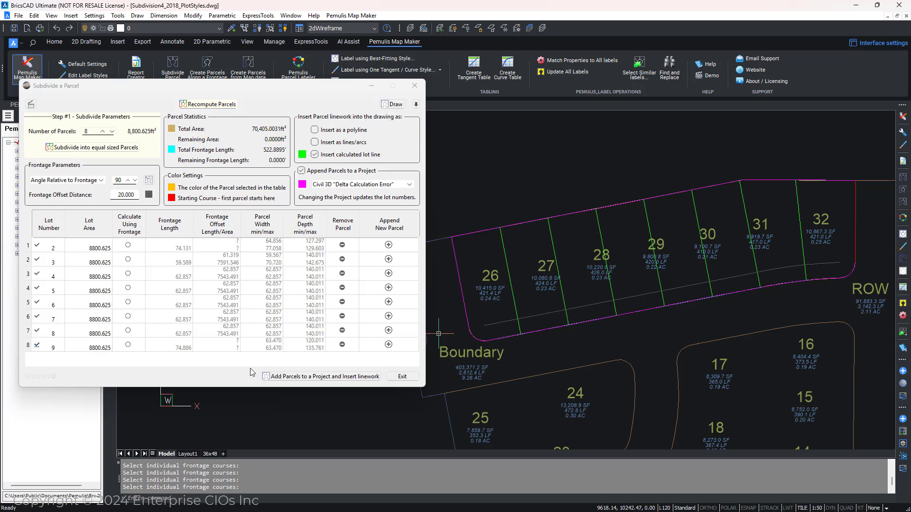
Step: Try recomputing the parcels with a different frontage offset distance
click(115, 194)
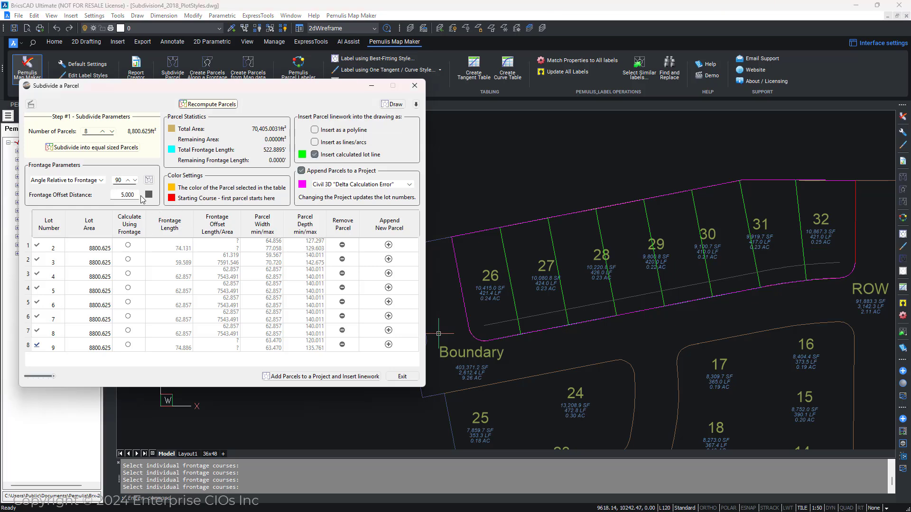
click(220, 104)
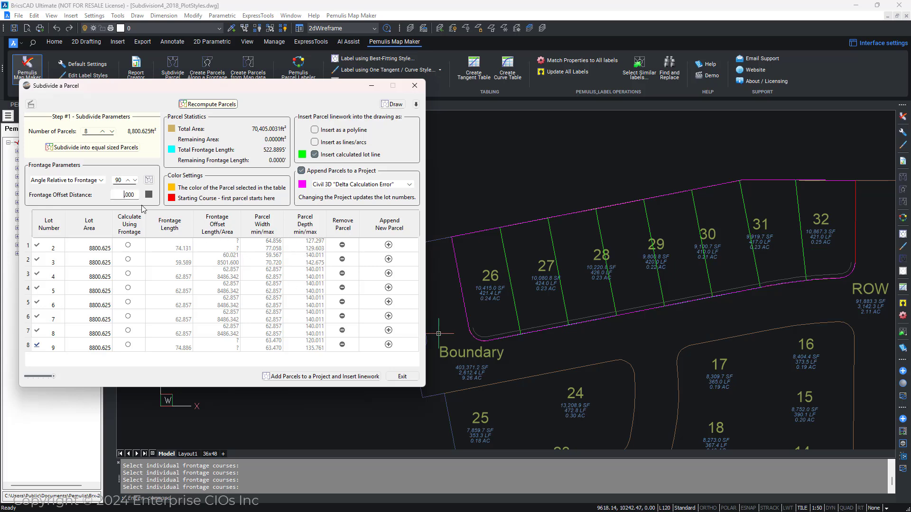
click(231, 106)
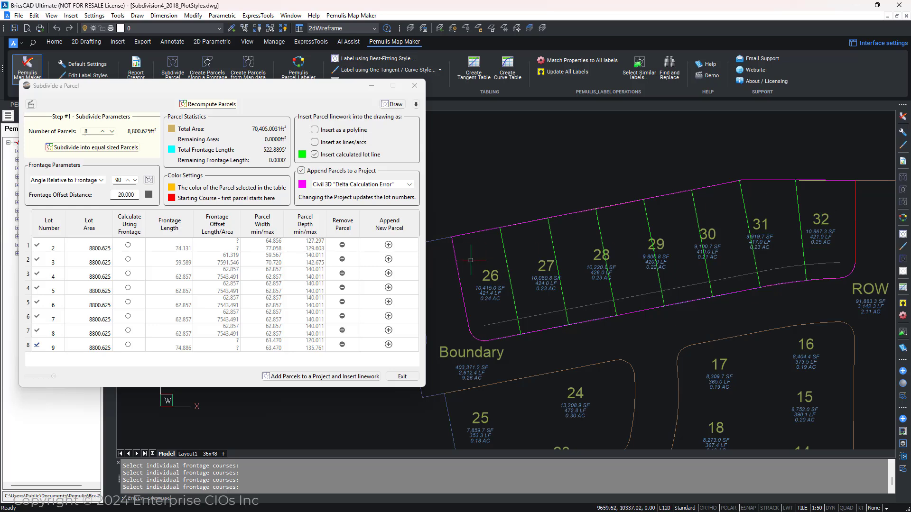
Step: Append the parcels to the Subdivided Parcel project
drag(268, 91, 370, 109)
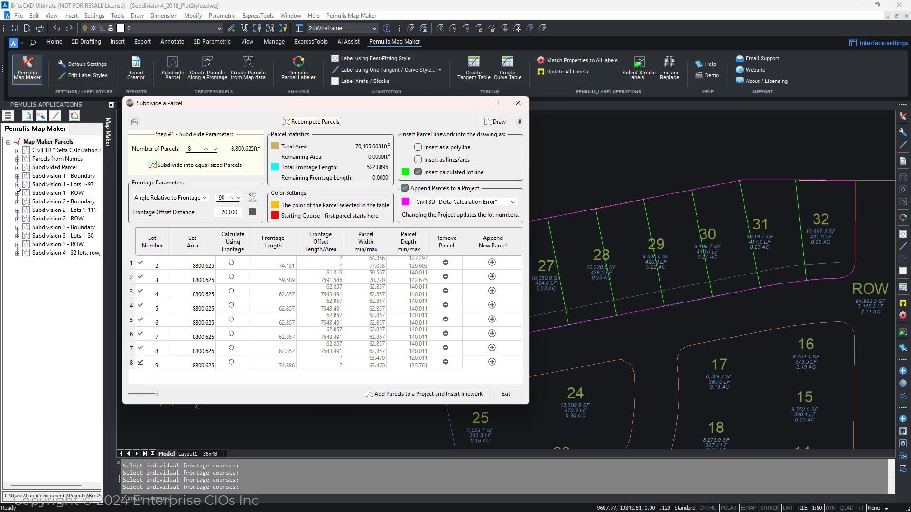
click(17, 167)
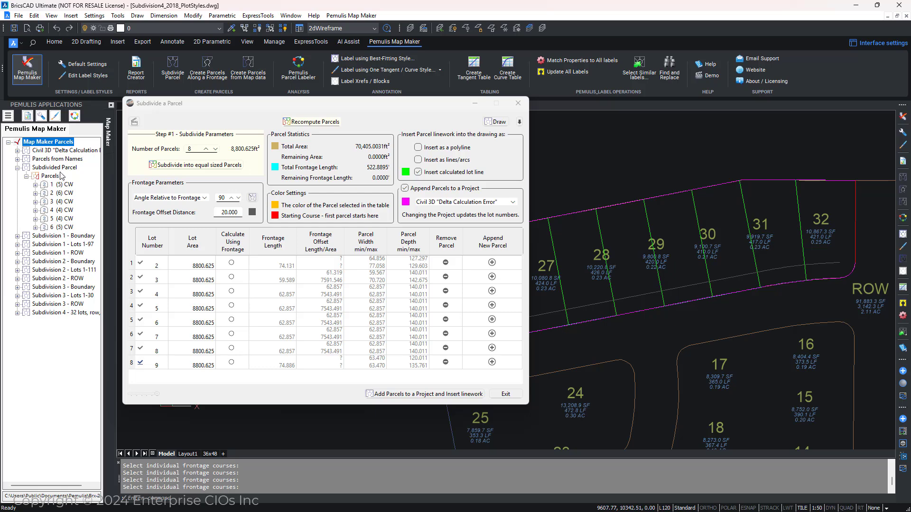
click(503, 204)
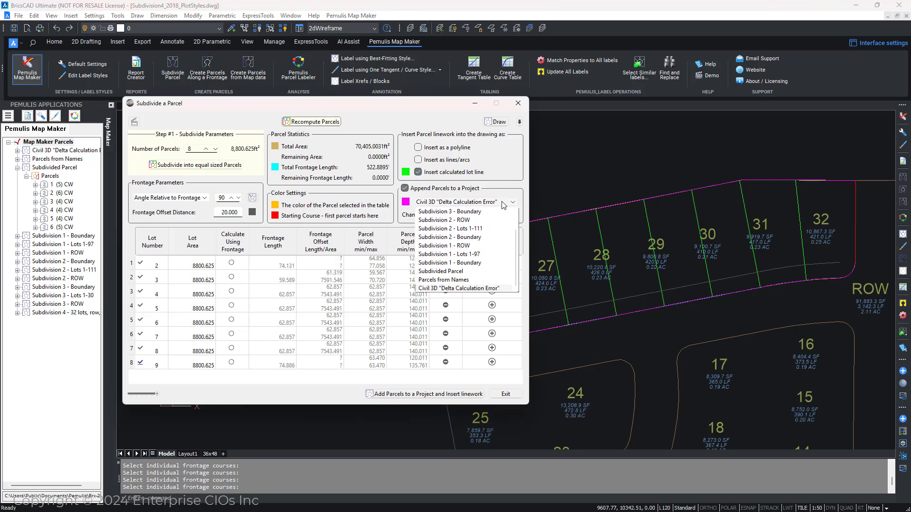
click(441, 271)
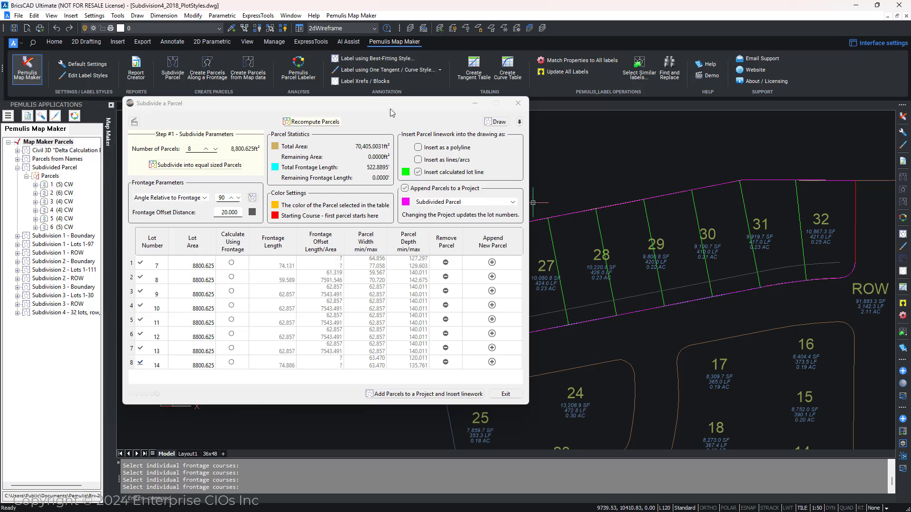
Step: Draw a preview of the new parcel lines over the subdivided area of the drawing
drag(392, 108, 285, 73)
scroll(723, 260, down, 5)
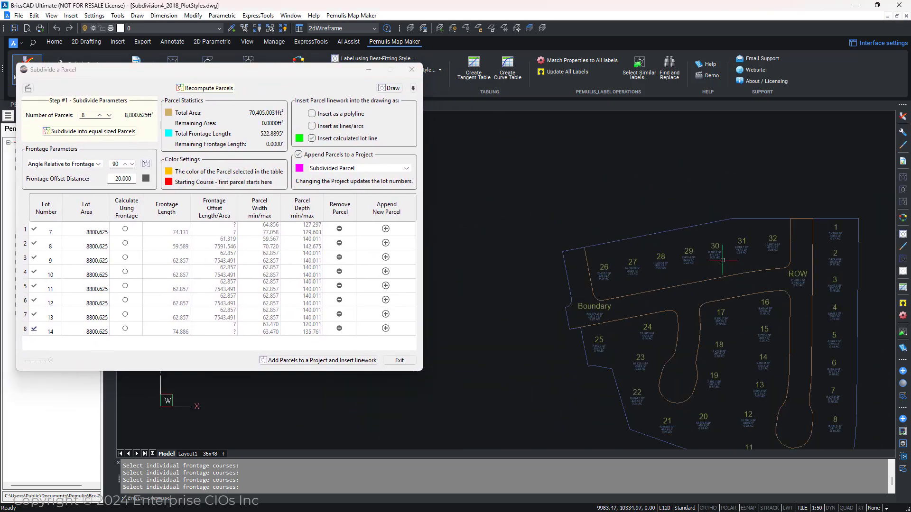
scroll(723, 260, up, 3)
scroll(722, 260, up, 4)
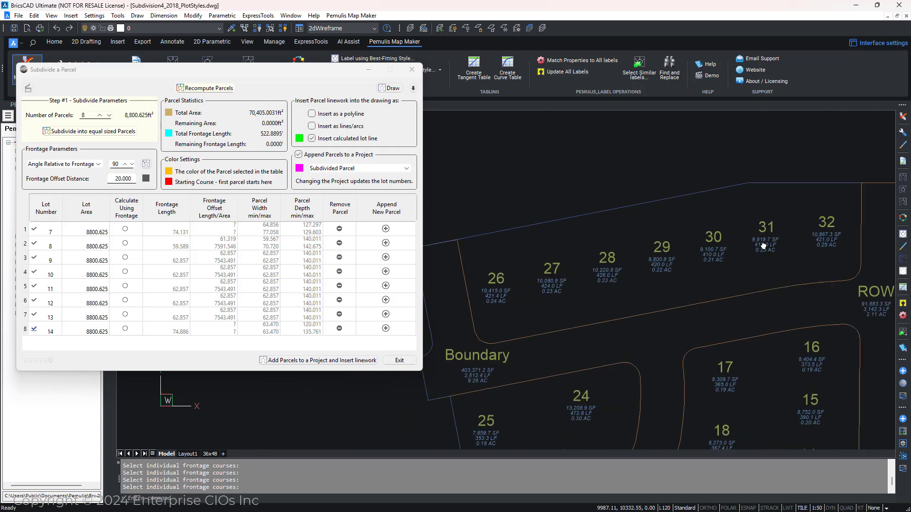
mouse_move(763, 246)
middle_down()
mouse_move(761, 225)
mouse_move(726, 253)
mouse_move(725, 284)
middle_up()
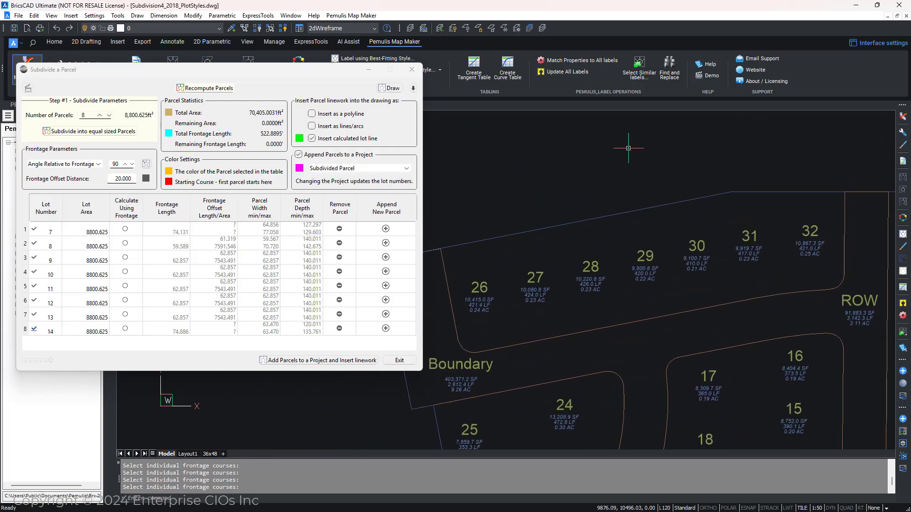
click(390, 89)
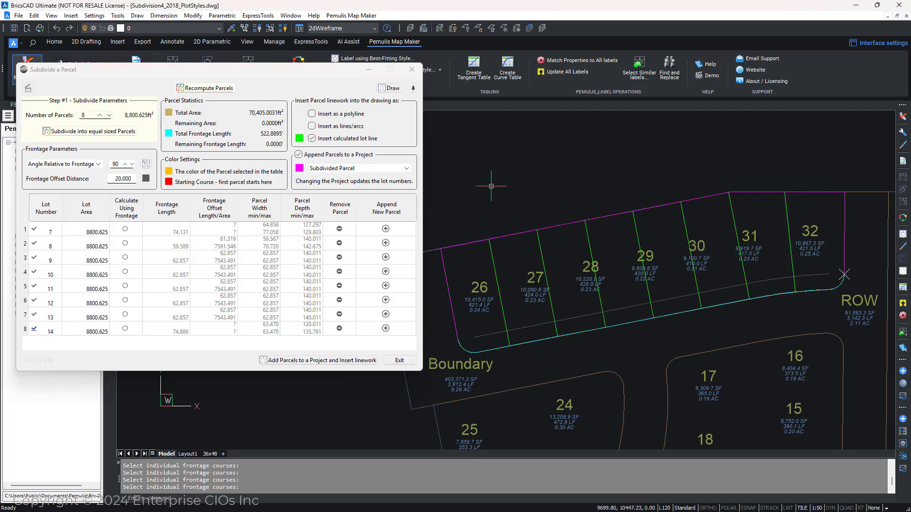
middle_drag(591, 218, 593, 217)
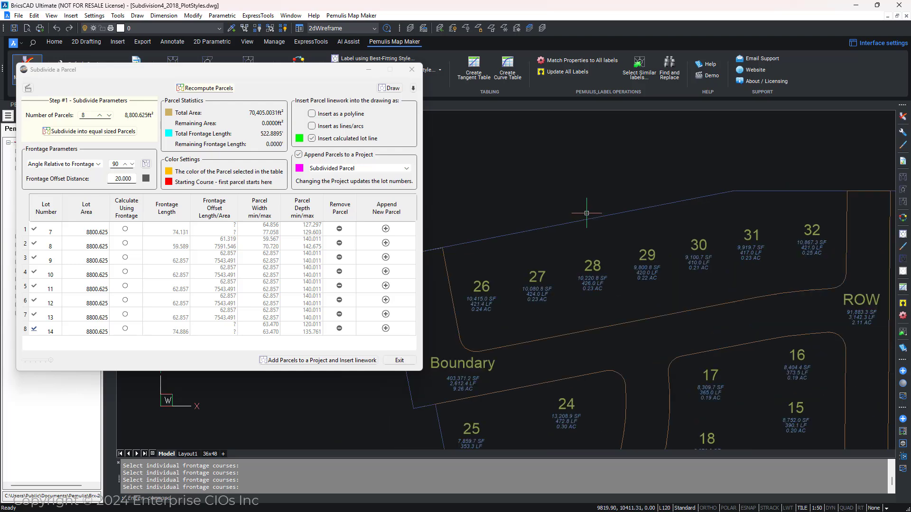
Step: Select individual lots in the table to highlight each parcel in the drawing, and inspect the selected-parcel colour
click(84, 234)
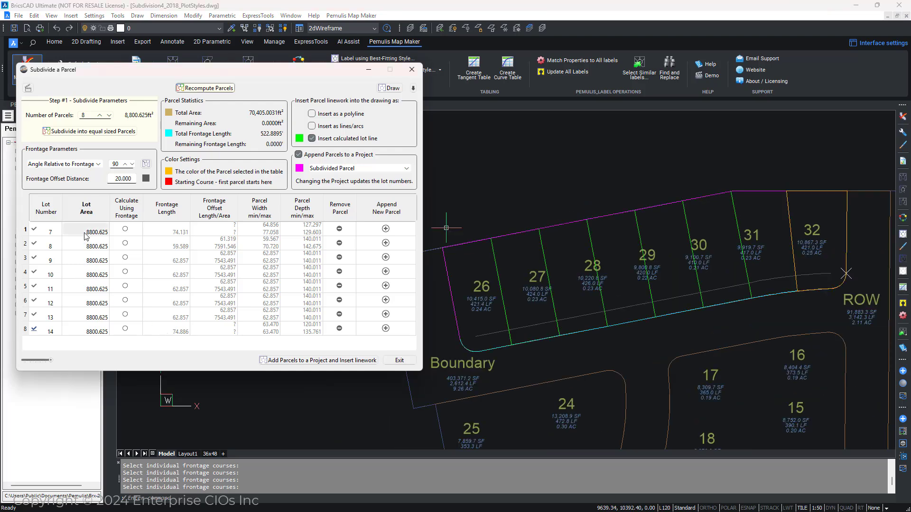
click(85, 241)
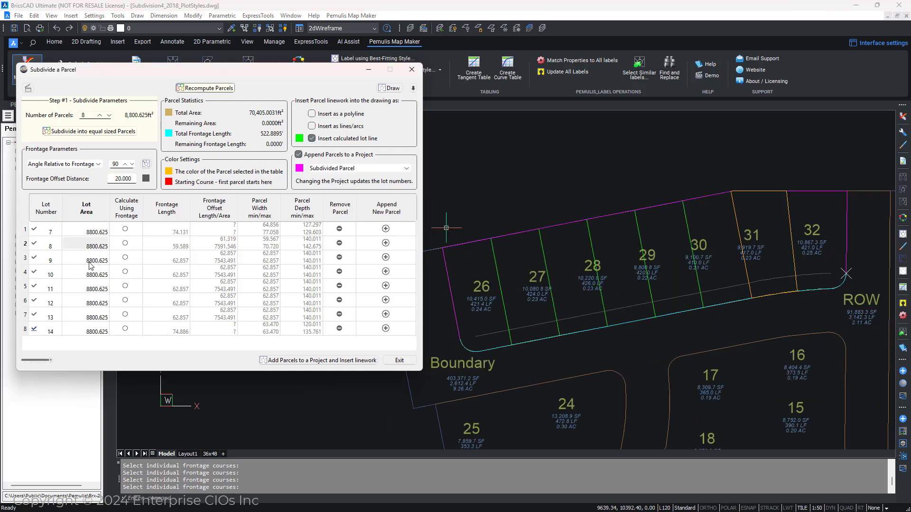
click(90, 263)
click(90, 243)
click(90, 231)
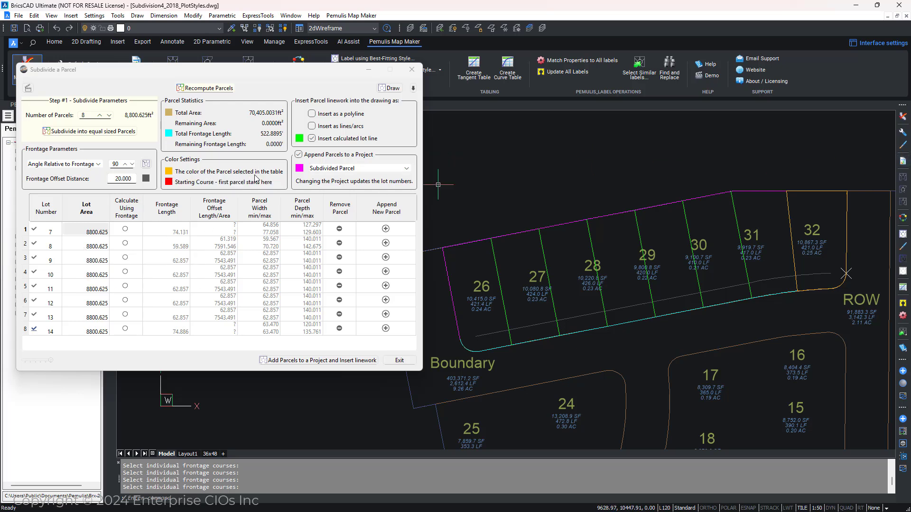
click(86, 245)
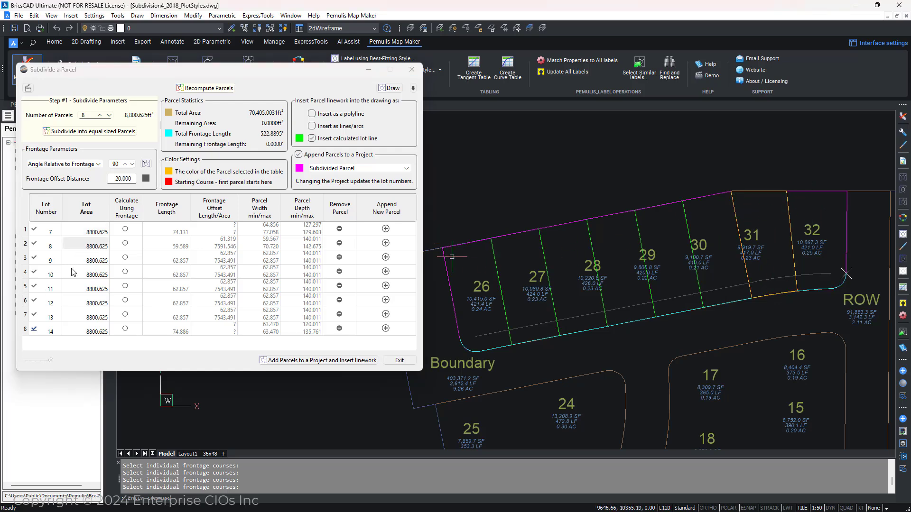
click(105, 260)
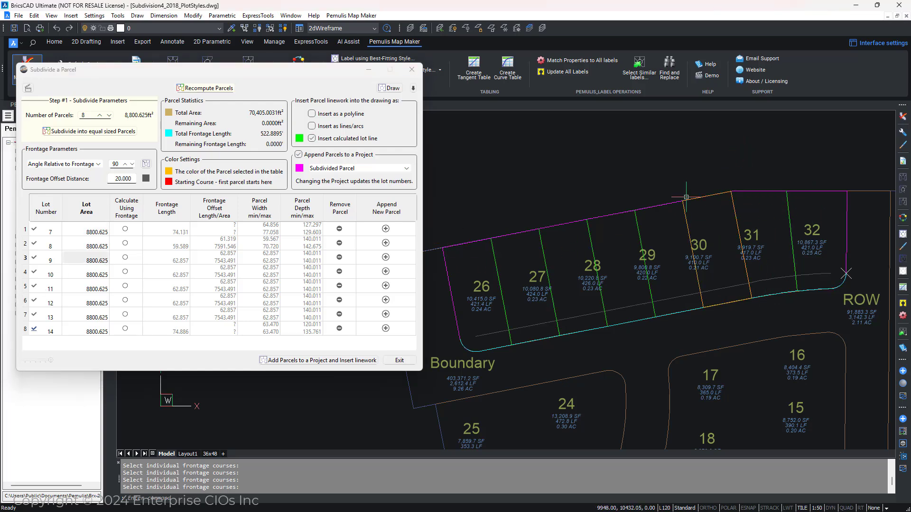
click(169, 172)
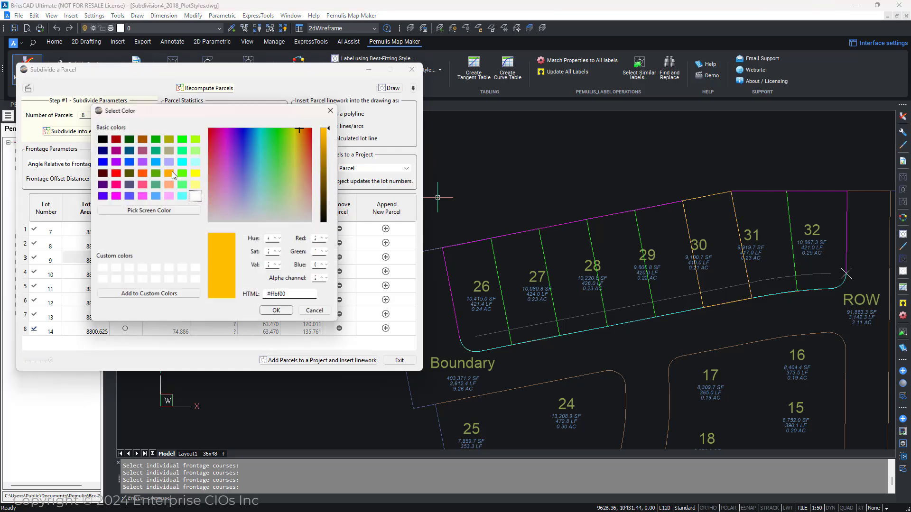
click(315, 311)
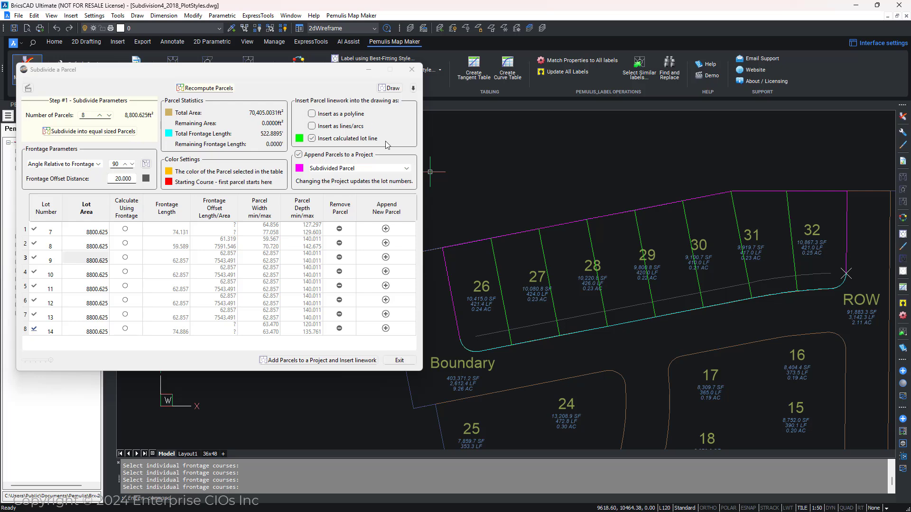
Step: Collapse the dialog's parameter section, then shrink and reposition the dialog
click(413, 88)
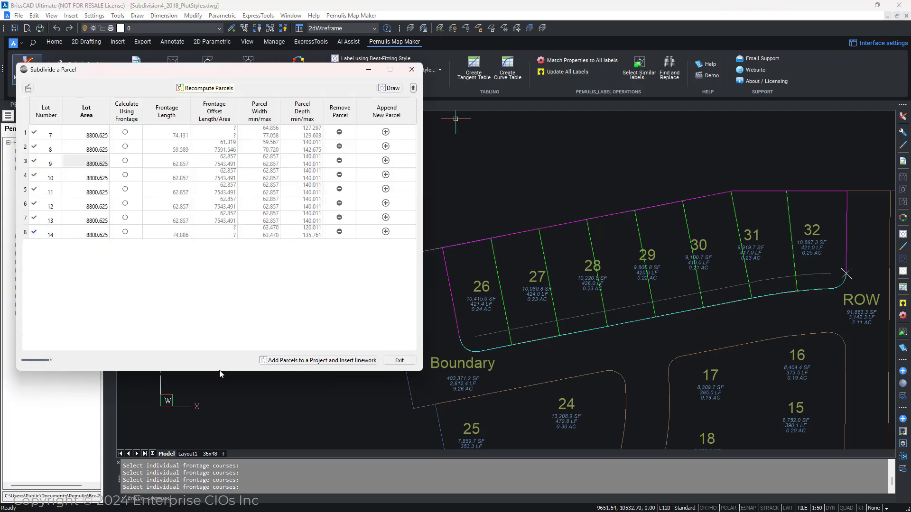
drag(220, 370, 210, 272)
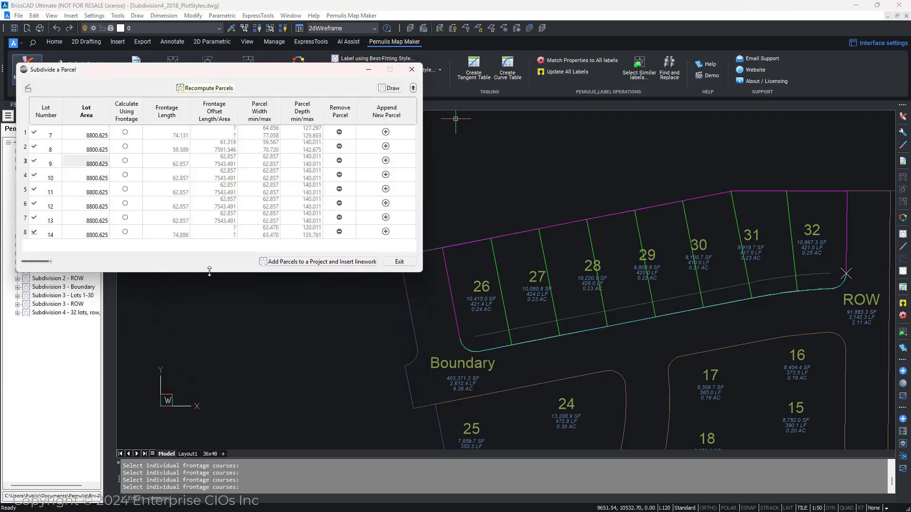
drag(161, 67, 169, 141)
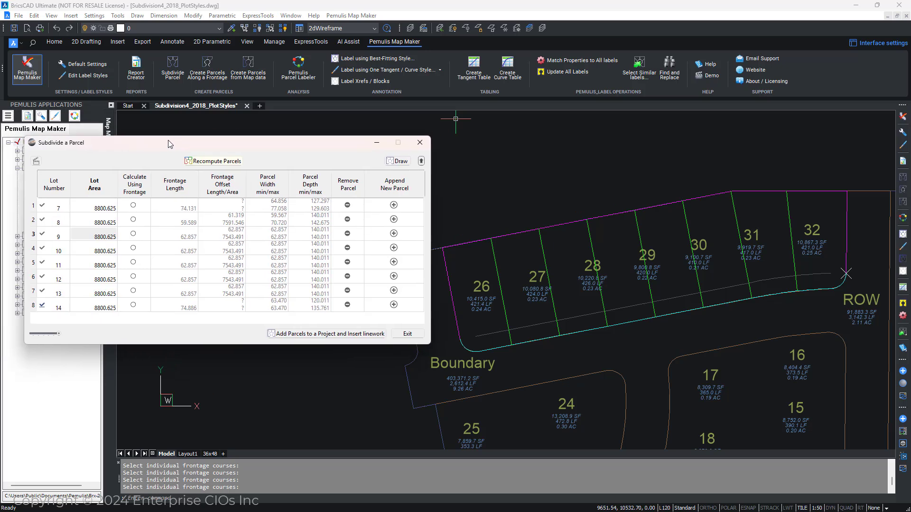
Step: Set the areas of lots 7 and 8 to 10867.3 and 9919.7
click(104, 213)
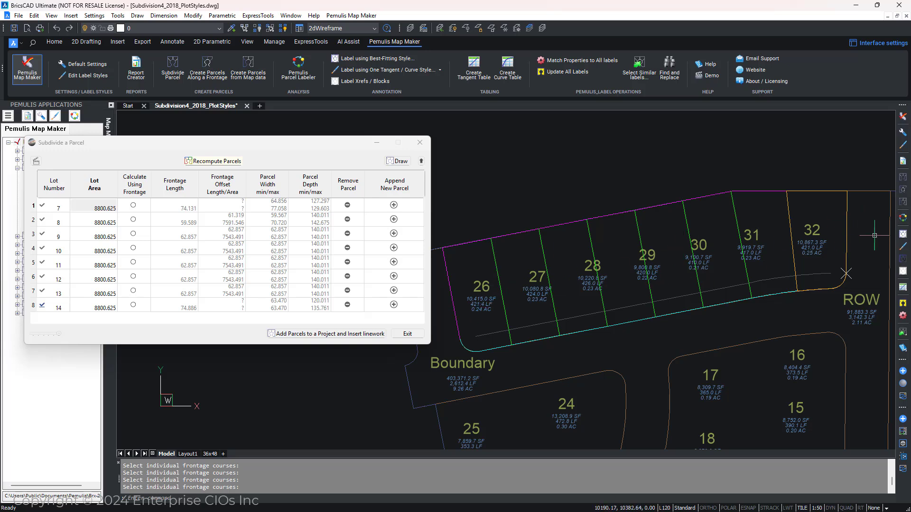
click(101, 210)
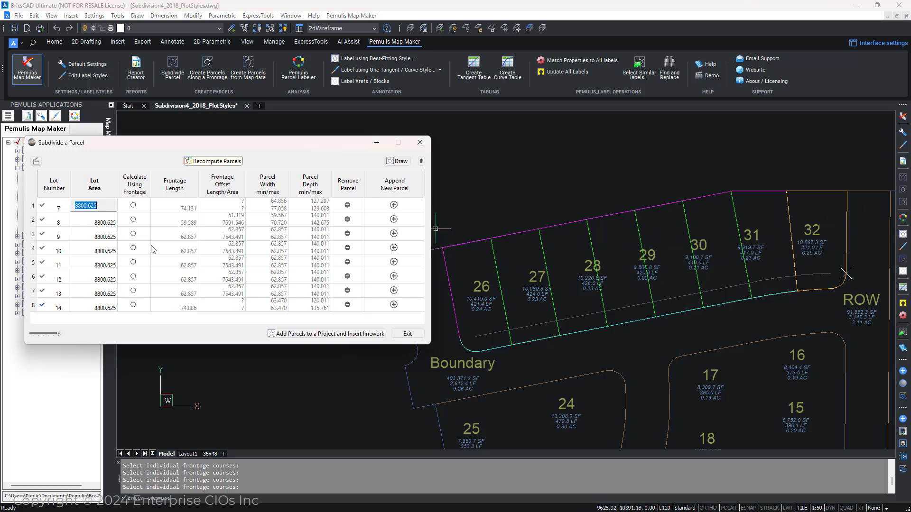
text(10)
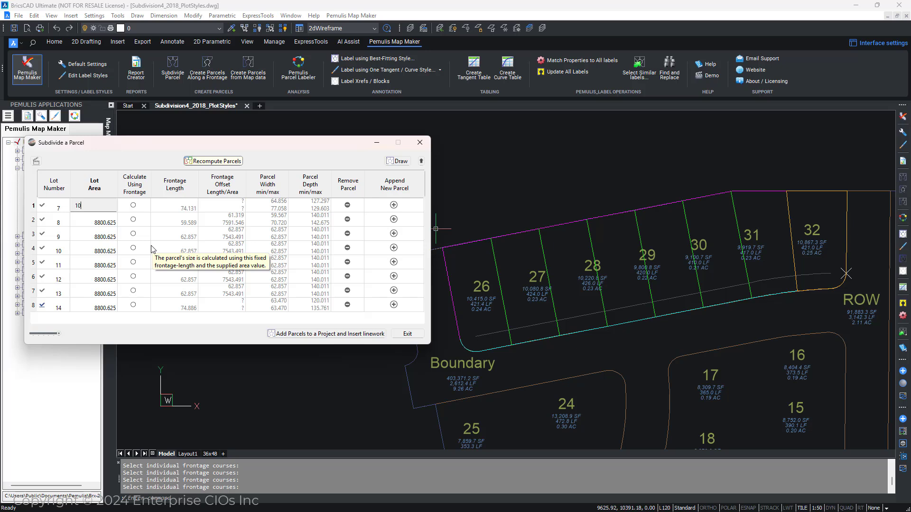
text(867.3)
key(Return)
text(9919.7)
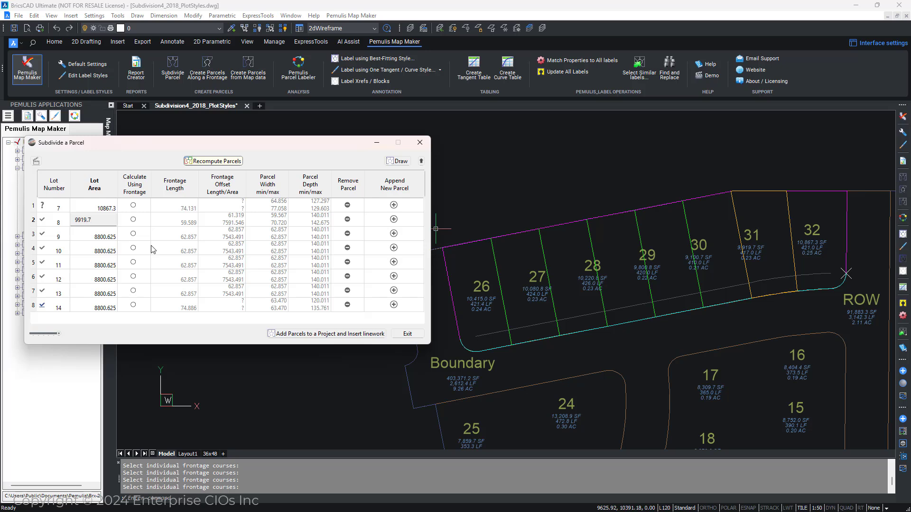
key(Return)
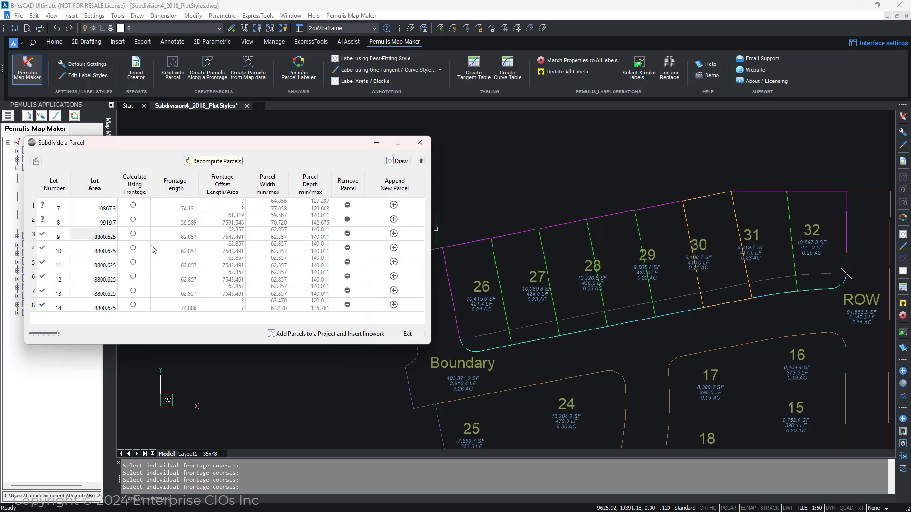
Step: Set the areas of lots 9 and 10 to 9100.7 and 9800.8
text(9100.7)
key(Return)
text(9)
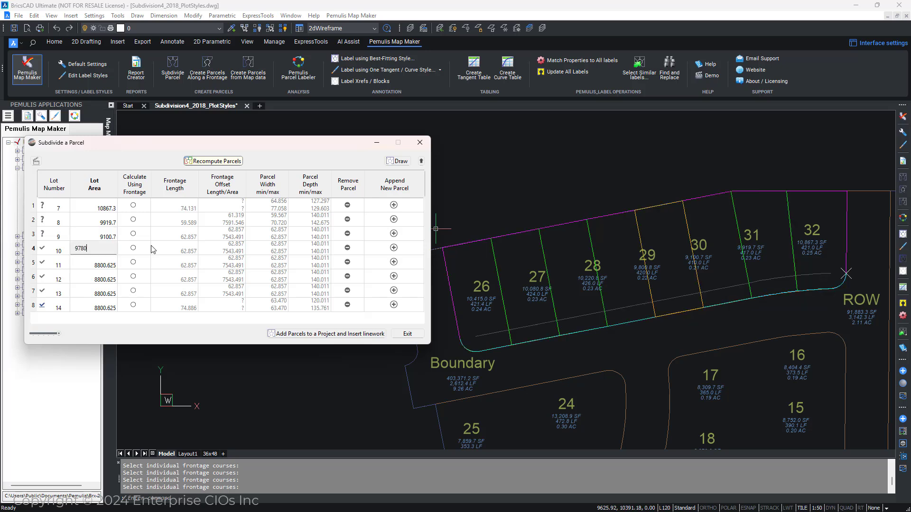
text(7)
key(BackSpace)
text(80)
key(Return)
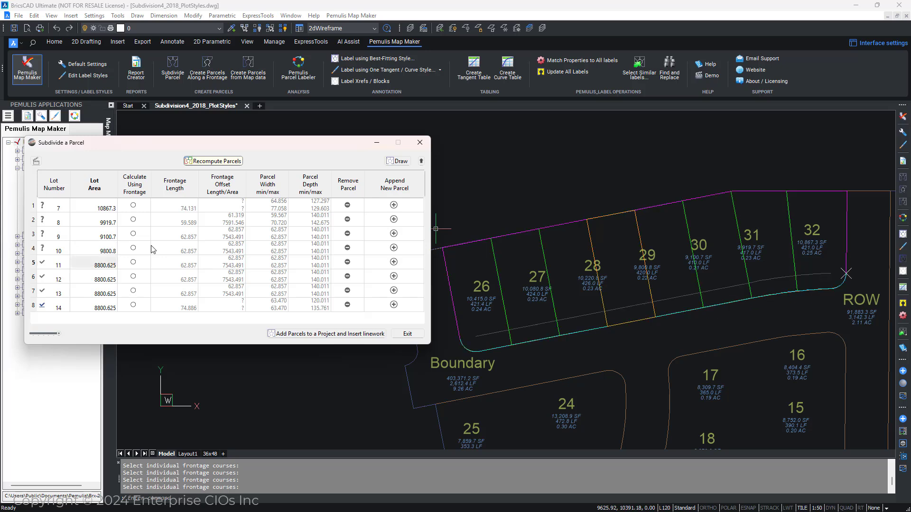
Step: Set the areas of lots 11 and 12 to 1022.8 and 1080
text(1022.8)
key(Return)
text(1080)
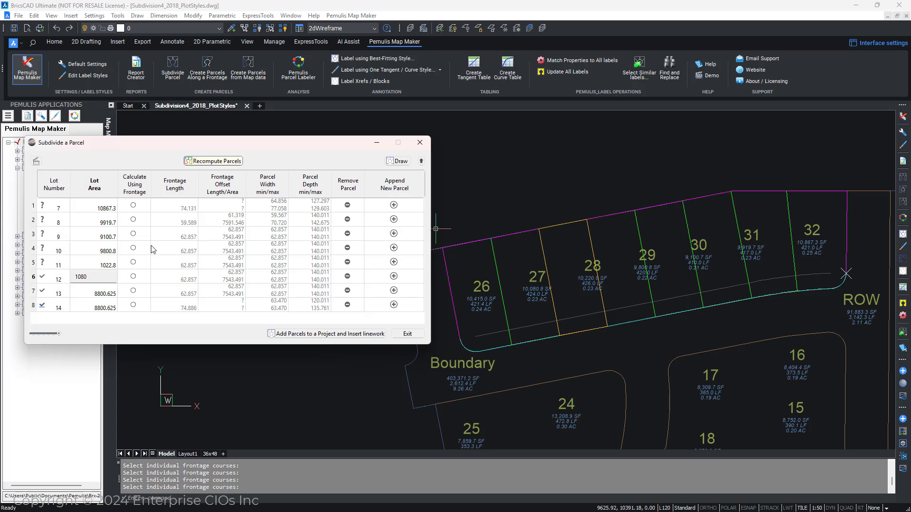
key(Return)
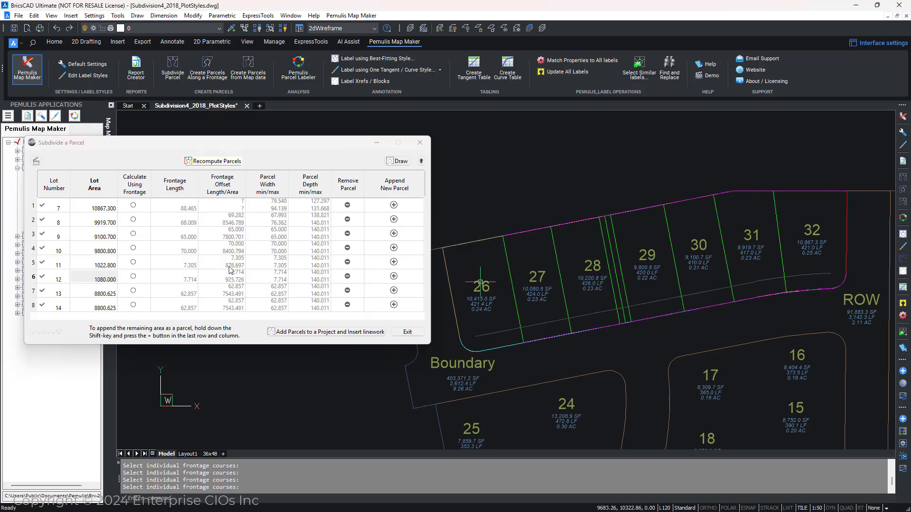
Step: Correct the area of lot 11 to 10220.8
click(100, 268)
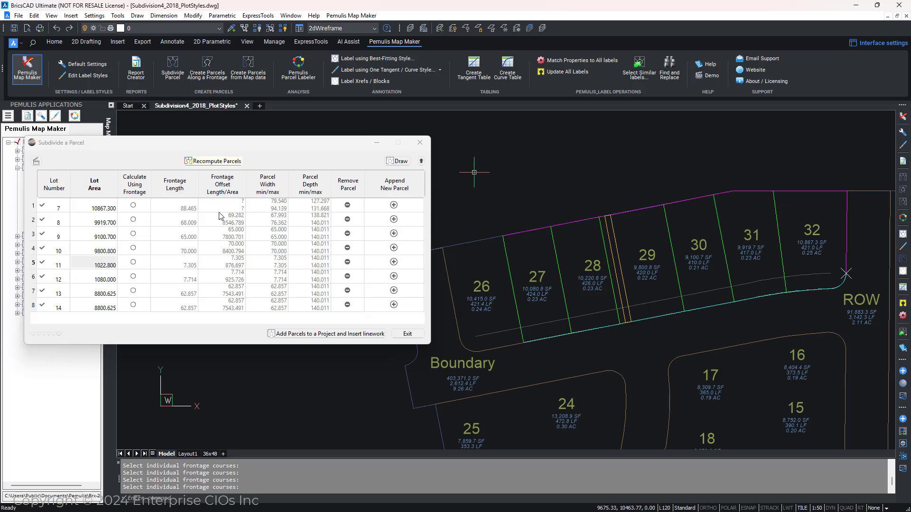
click(104, 265)
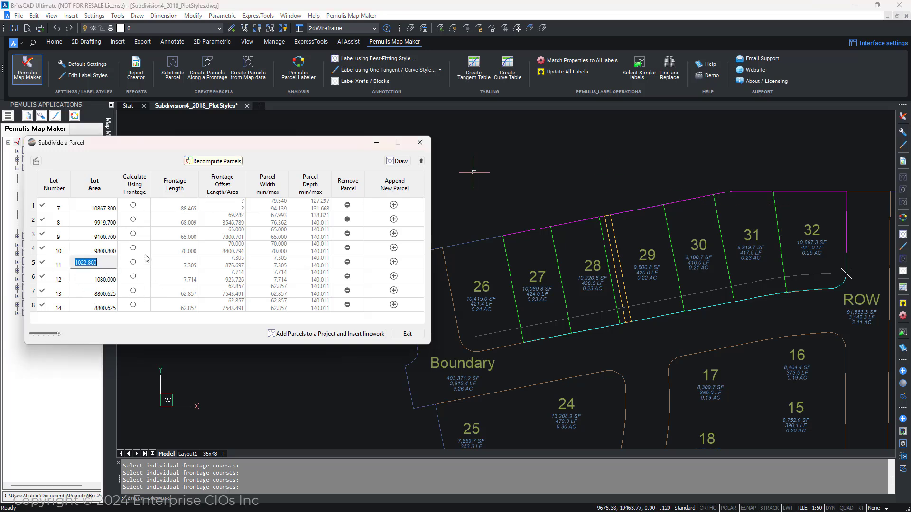
text(10)
key(Return)
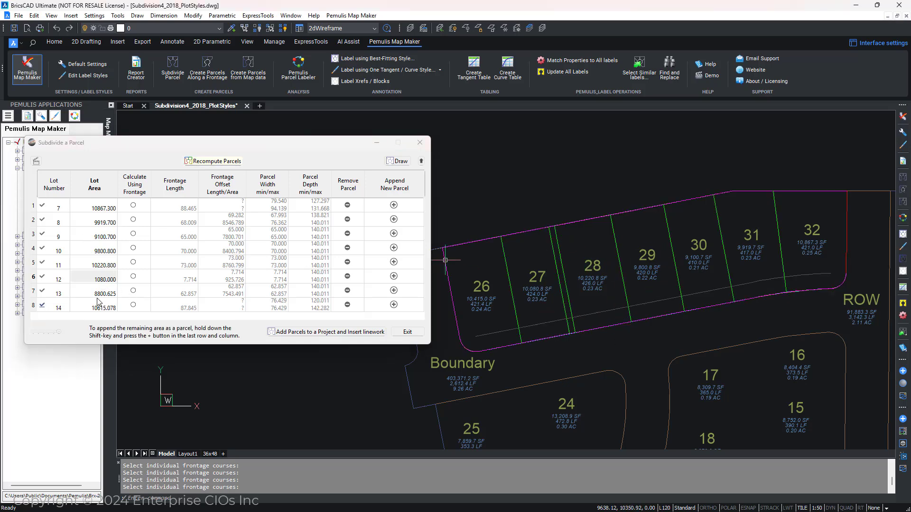
Step: Set the area of lot 12 to 10080.8 and recompute the parcels
click(105, 279)
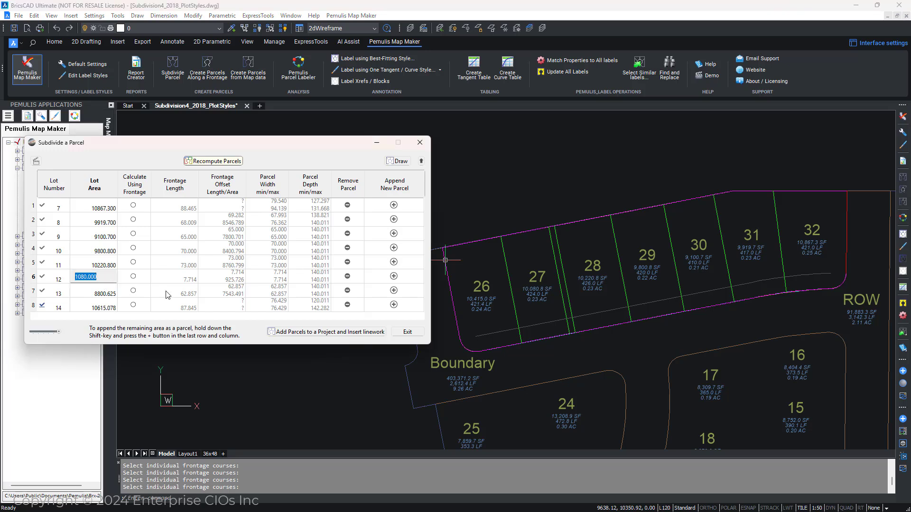
text(10080)
click(234, 162)
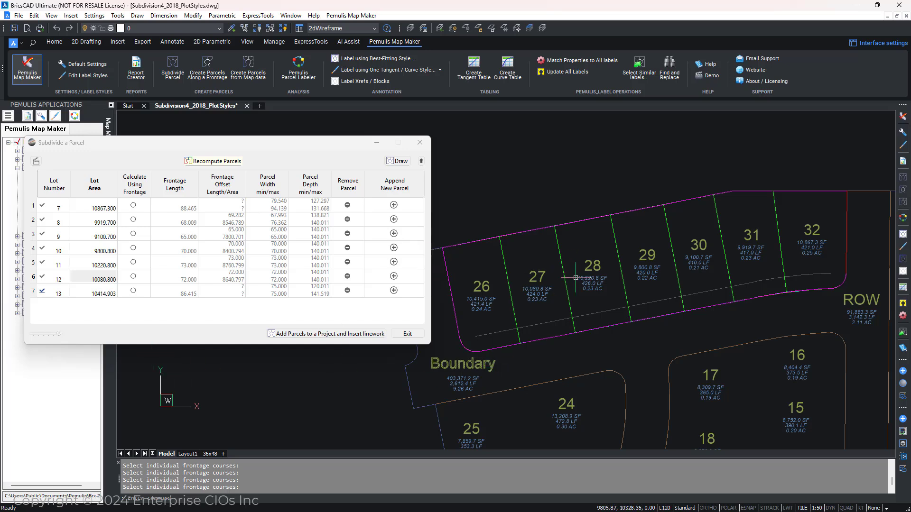
Step: Remove lot 13 from the subdivision table
click(87, 294)
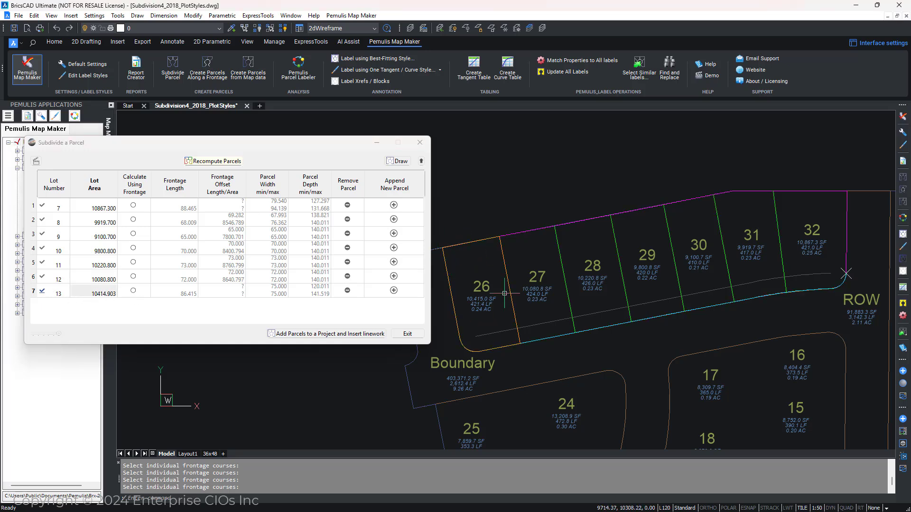
click(348, 291)
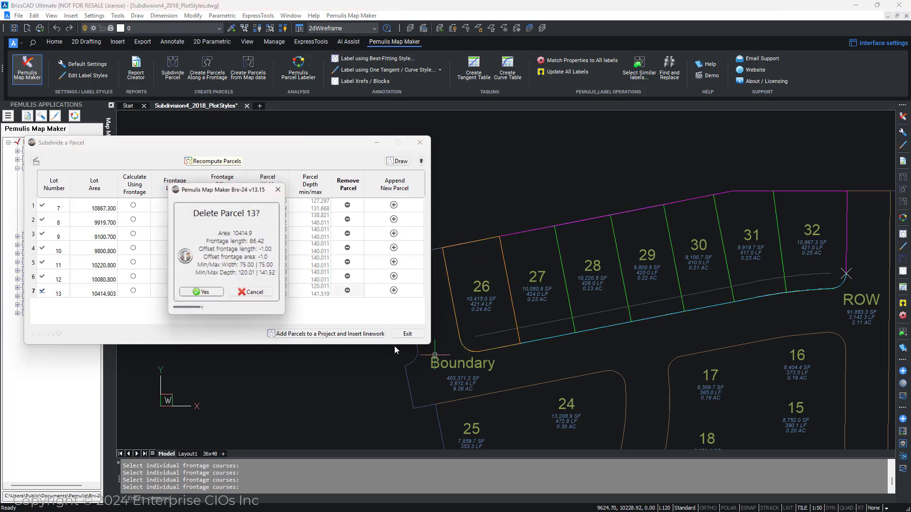
click(203, 294)
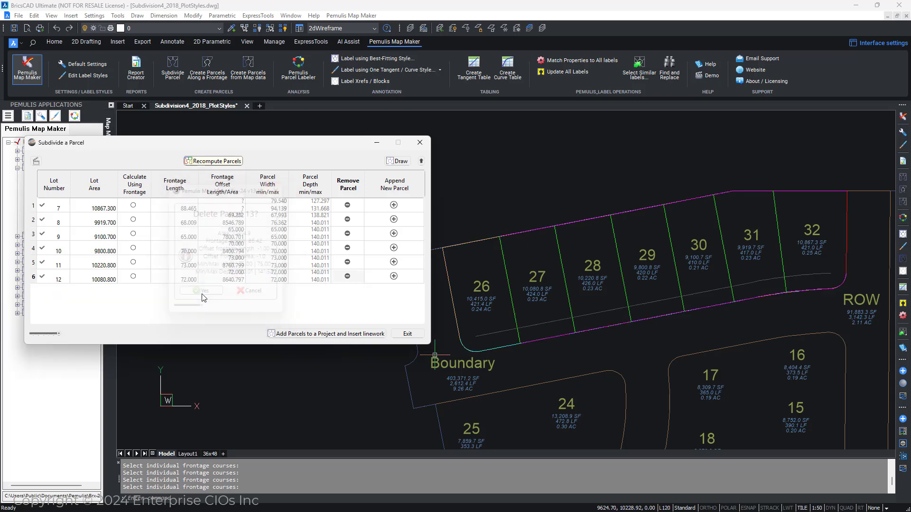
Step: Remove lot 12 from the subdivision table
click(99, 281)
click(347, 277)
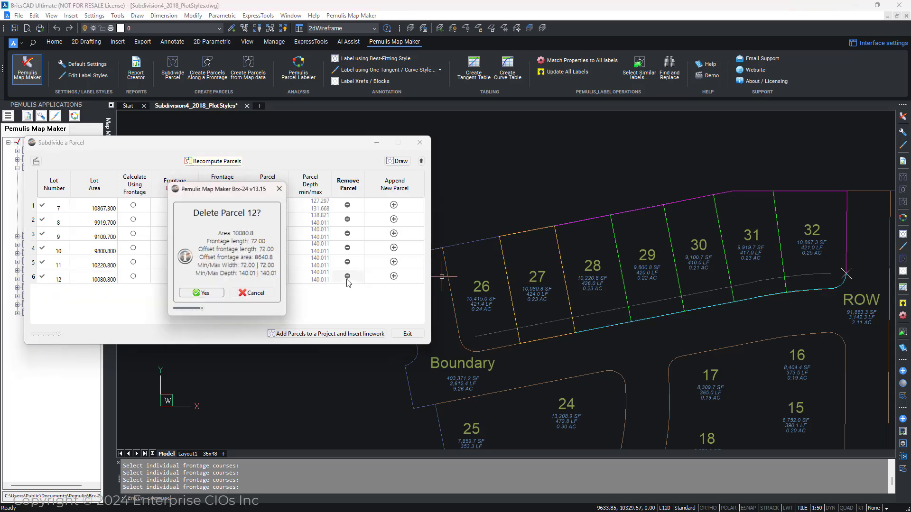
click(210, 295)
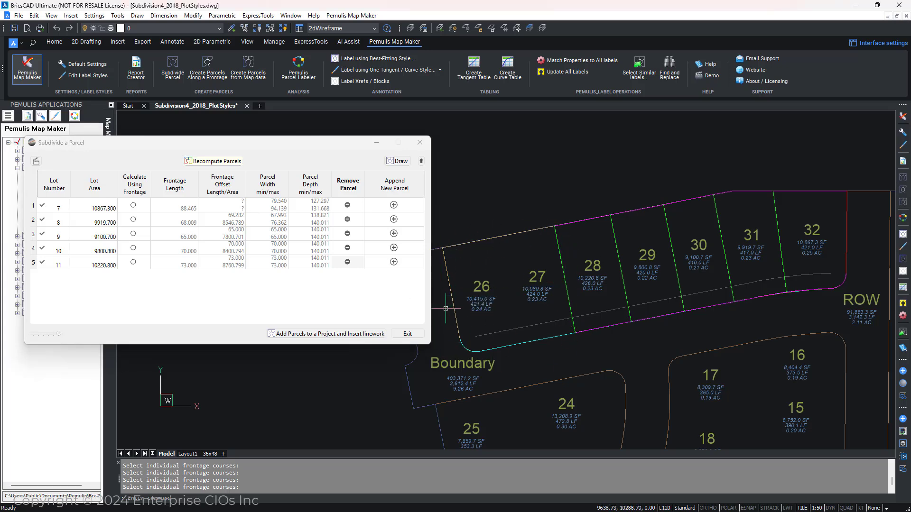
click(394, 261)
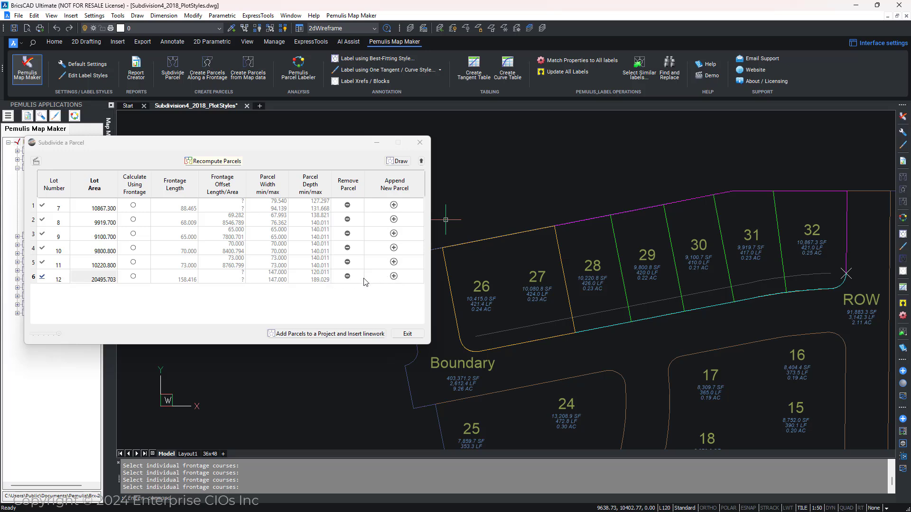
click(347, 277)
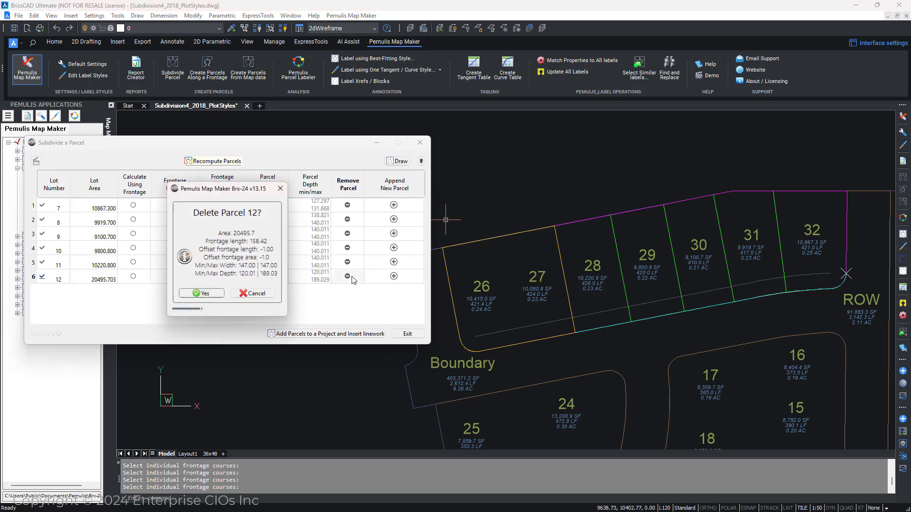
click(202, 299)
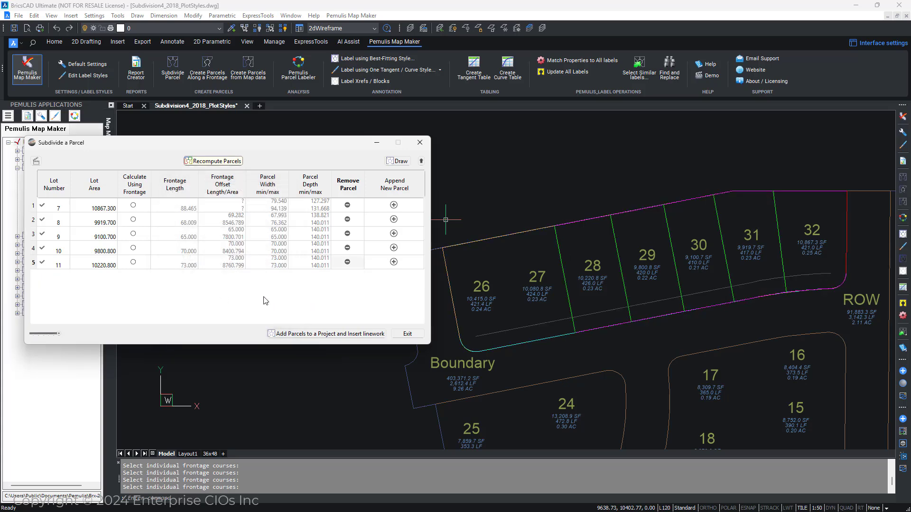
Step: Append a new lot 12 with an area of 10080.8 and recompute the parcels
click(394, 262)
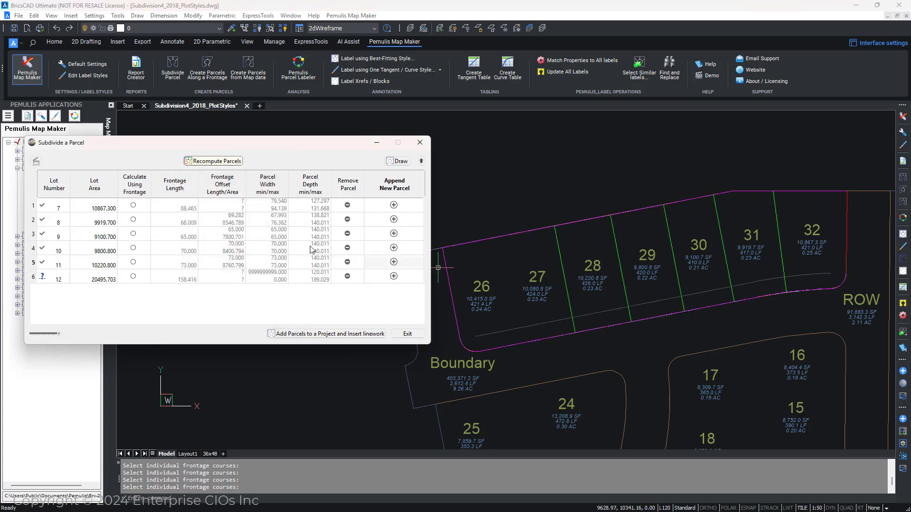
click(102, 280)
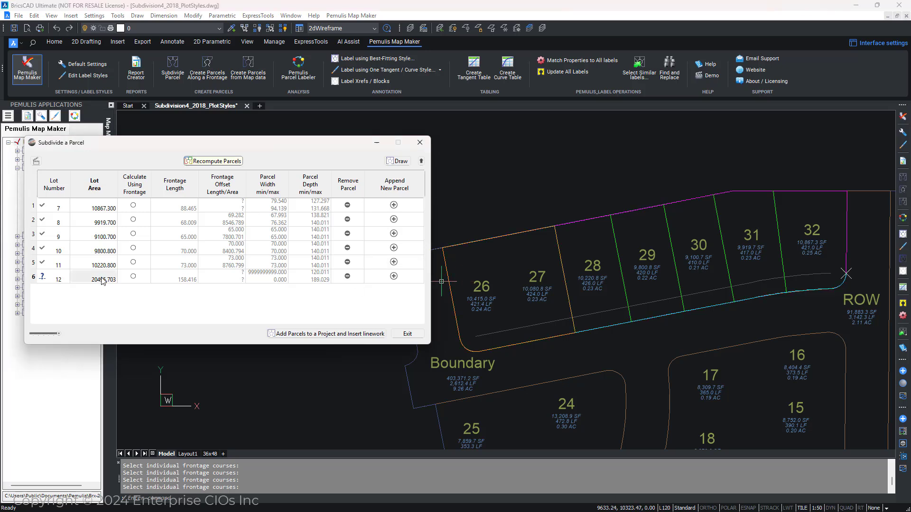
click(102, 280)
text(10080.8)
click(213, 161)
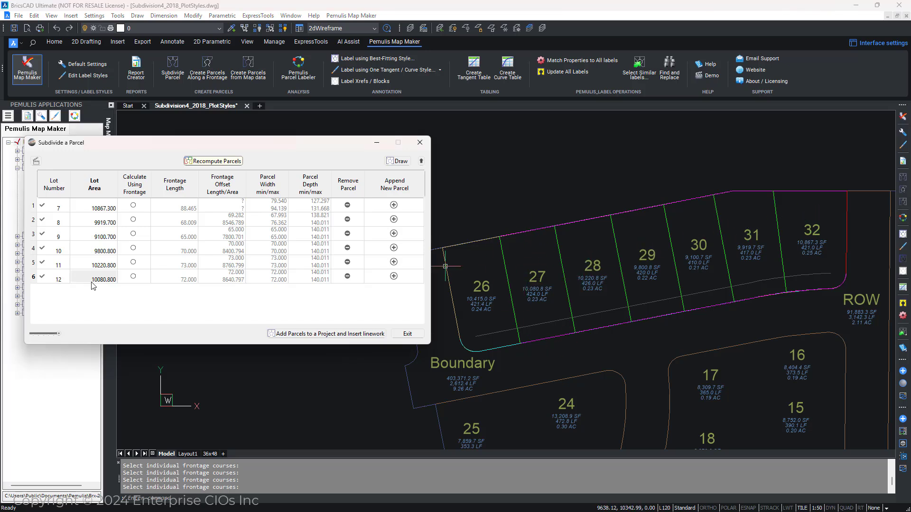
Step: Append a new parcel as lot 13 after lot 12
click(96, 262)
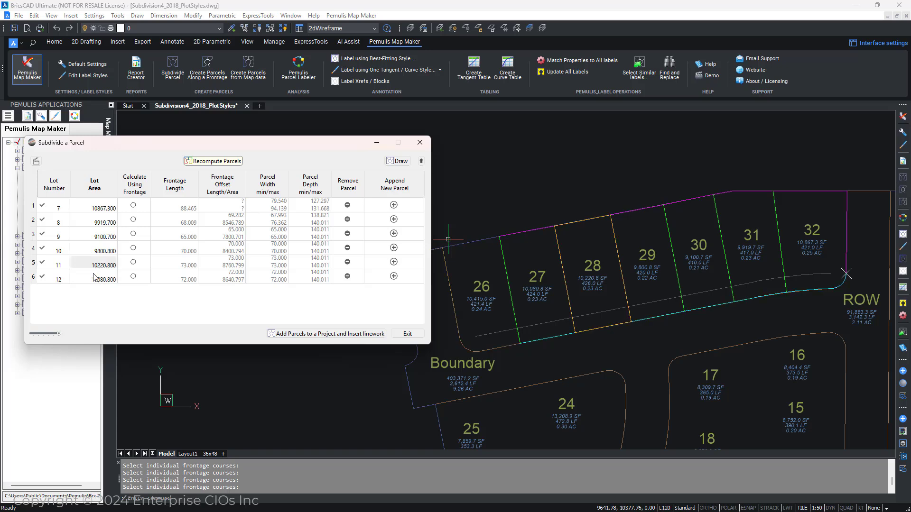
click(93, 276)
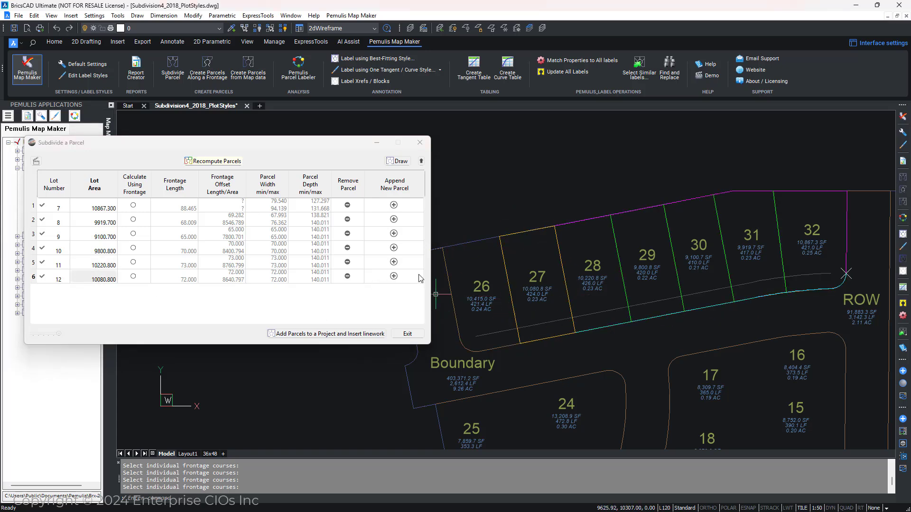
click(394, 276)
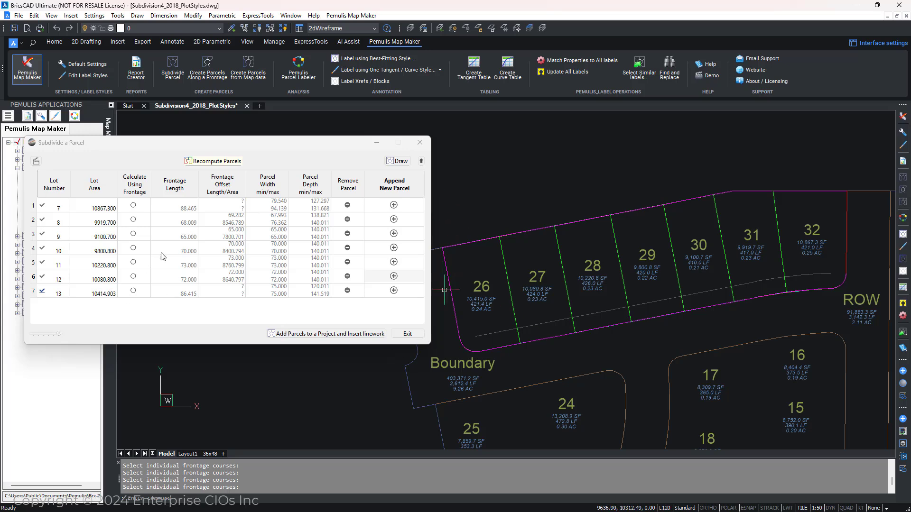
Step: Make lot 7 calculate using frontage and set its frontage length to 88
click(105, 265)
click(99, 210)
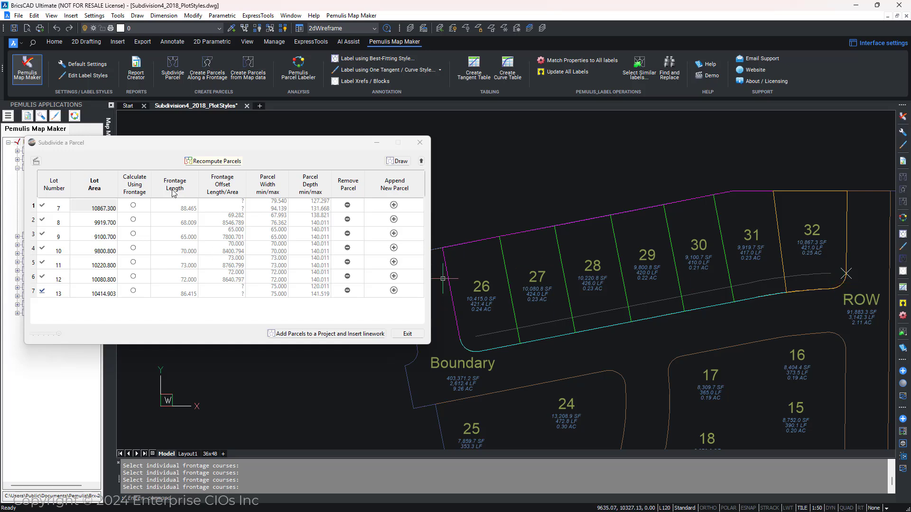
click(133, 206)
click(190, 207)
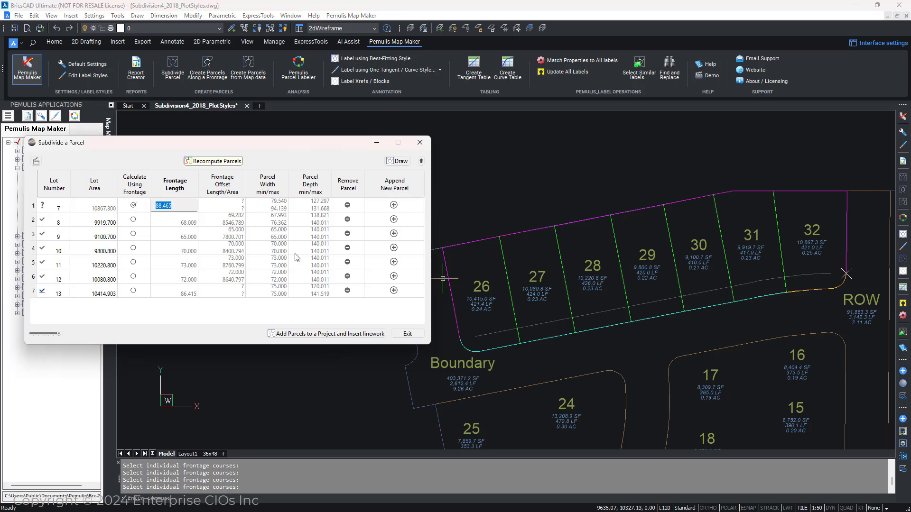
key(End)
key(Return)
Step: Make lot 8 calculate using frontage, set its frontage length to 68, and recompute the parcels
click(135, 220)
click(178, 225)
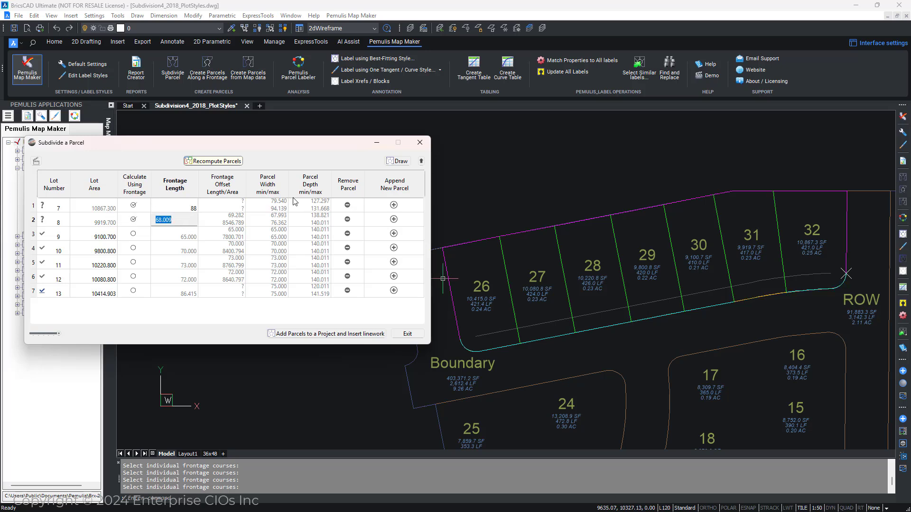
text(5)
key(BackSpace)
text(68)
click(216, 161)
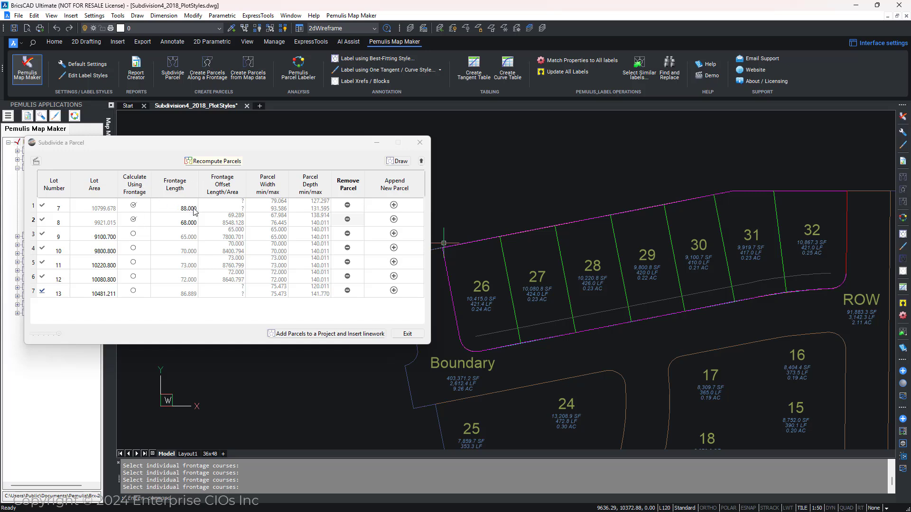
Step: Expand the dialog's parameter section and enlarge the dialog to show more rows
click(99, 199)
click(422, 162)
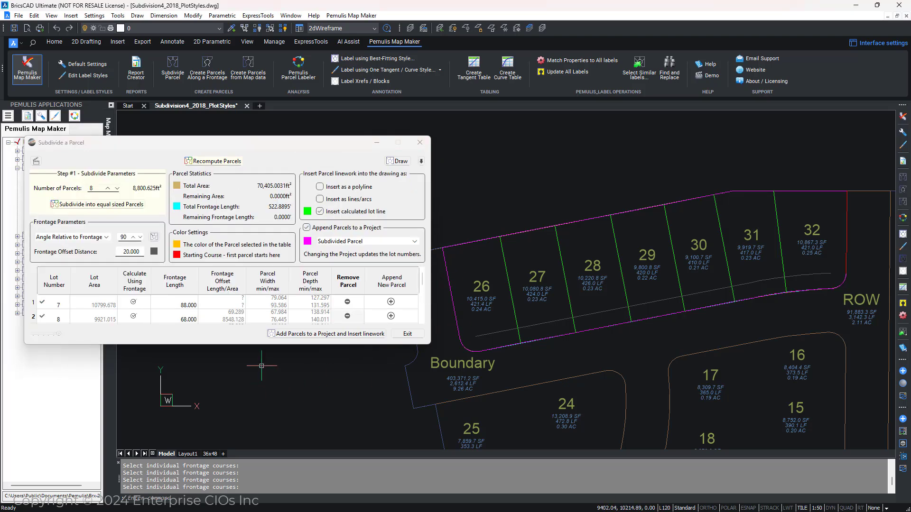
drag(262, 344, 262, 400)
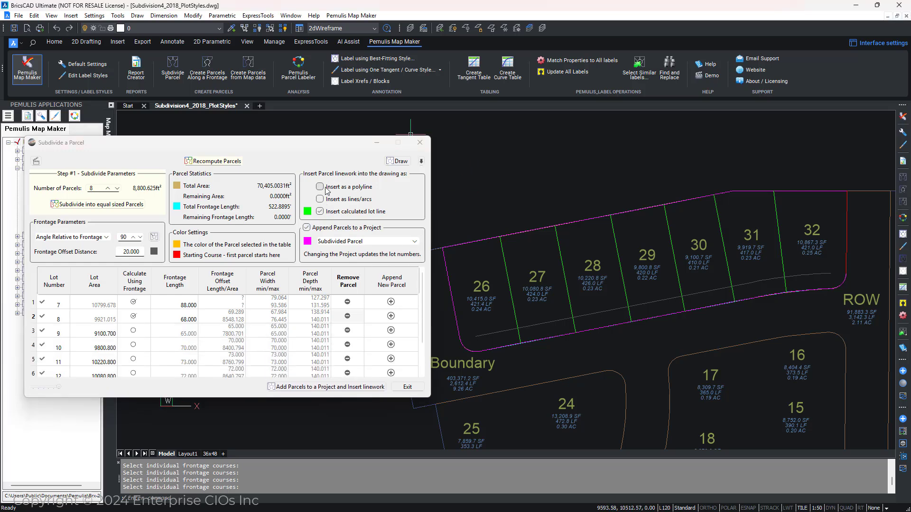
click(356, 188)
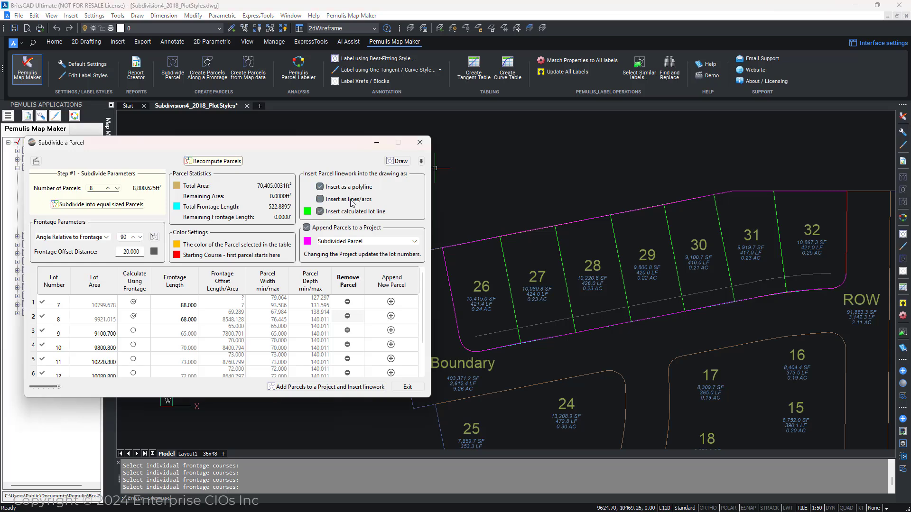
click(352, 200)
click(340, 190)
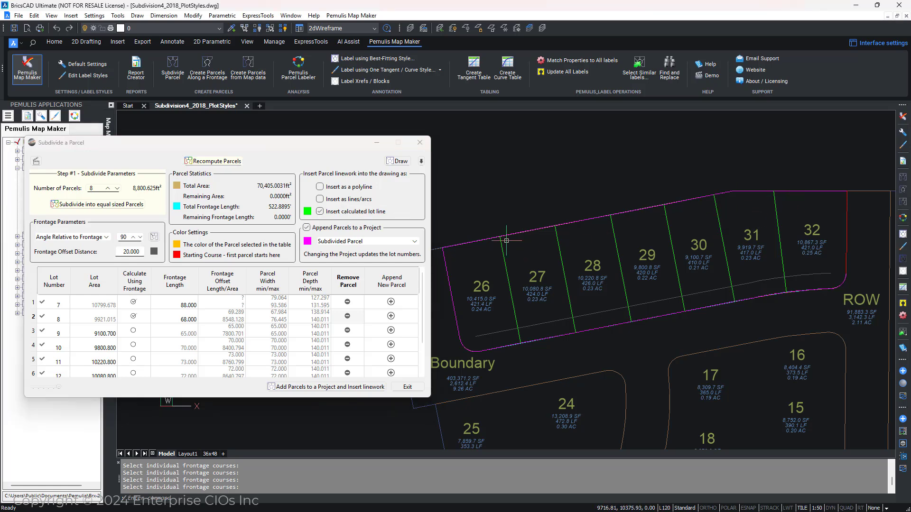
Step: Locate the Subdivided Parcel project in the Map Maker tree beside the dialog
drag(260, 141, 393, 115)
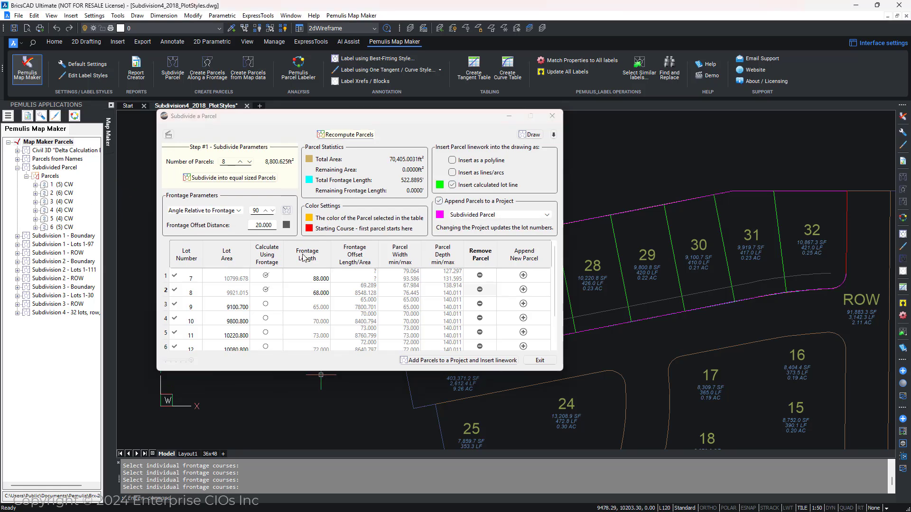
click(53, 168)
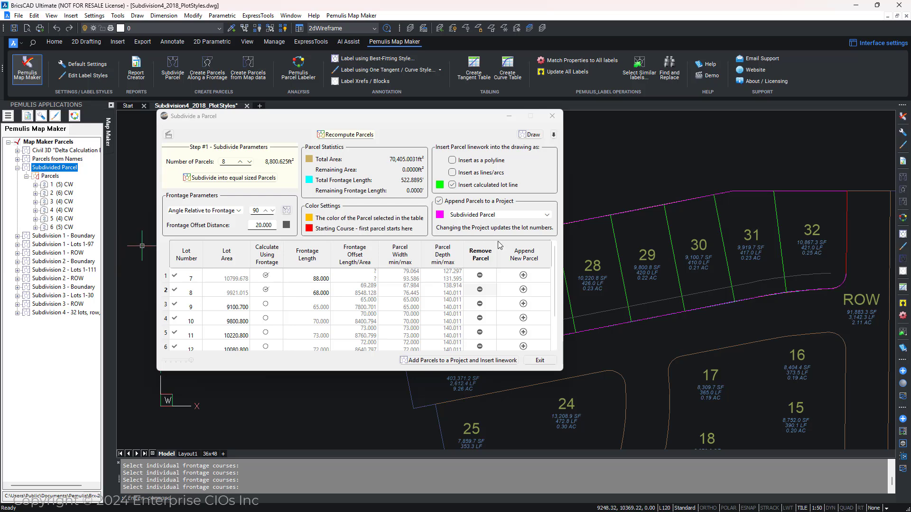
mouse_move(445, 124)
mouse_down()
mouse_move(338, 117)
mouse_move(349, 88)
mouse_up()
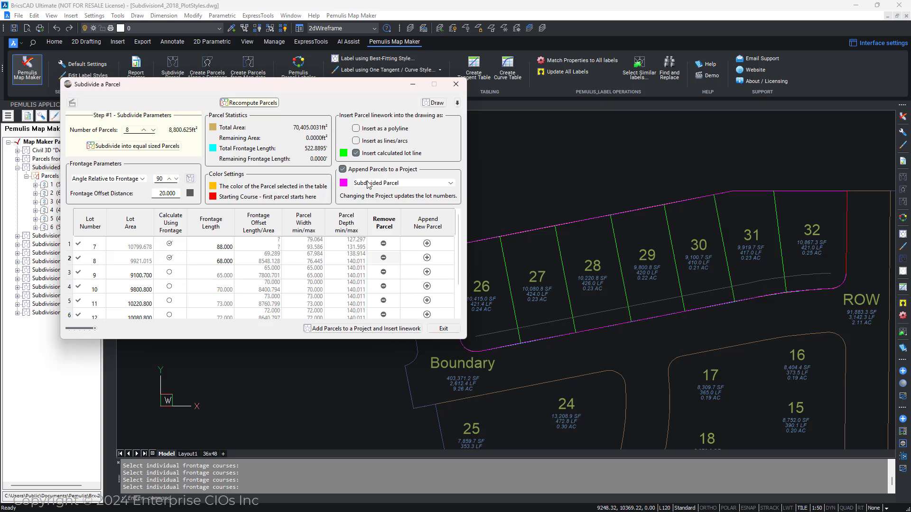
Step: Turn off appending parcels to a project while keeping calculated lot line insertion enabled
click(343, 169)
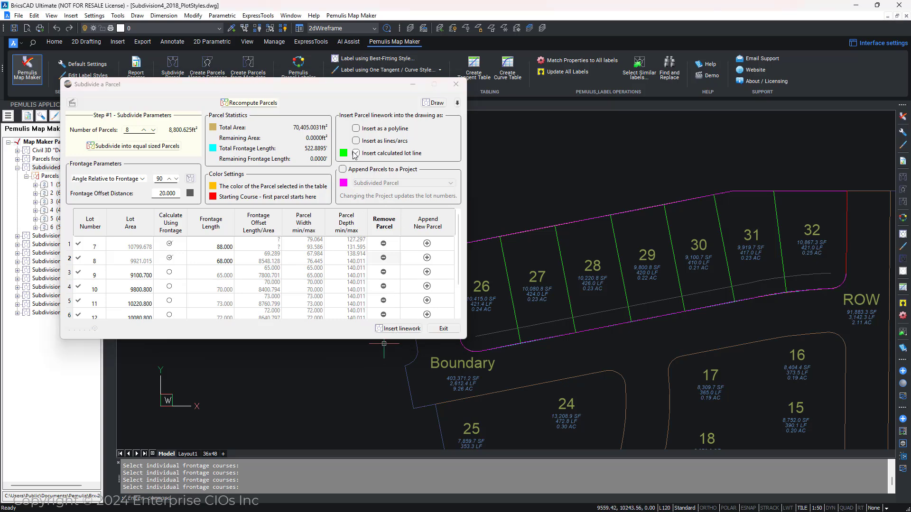
click(356, 153)
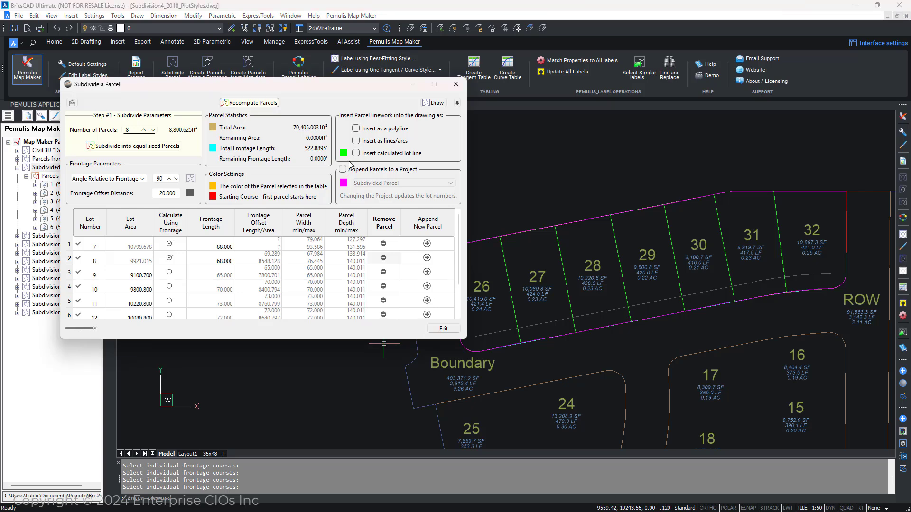
click(343, 169)
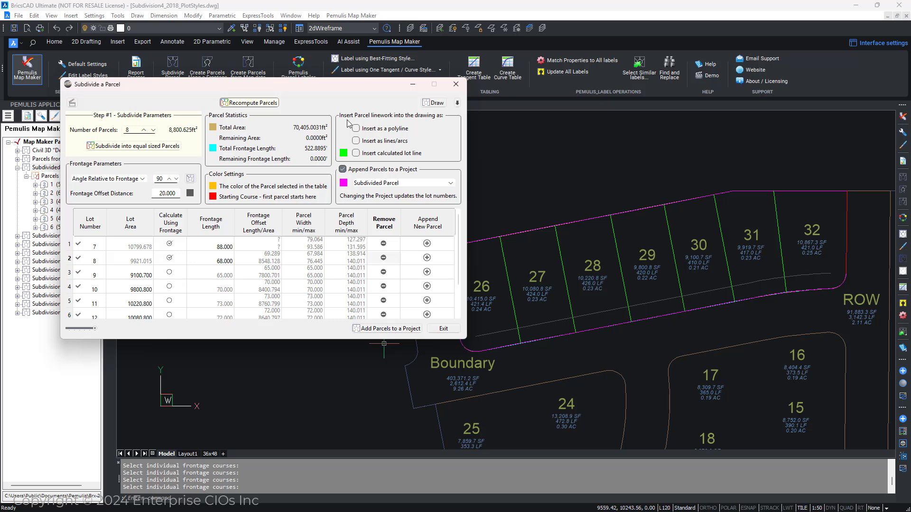
click(356, 152)
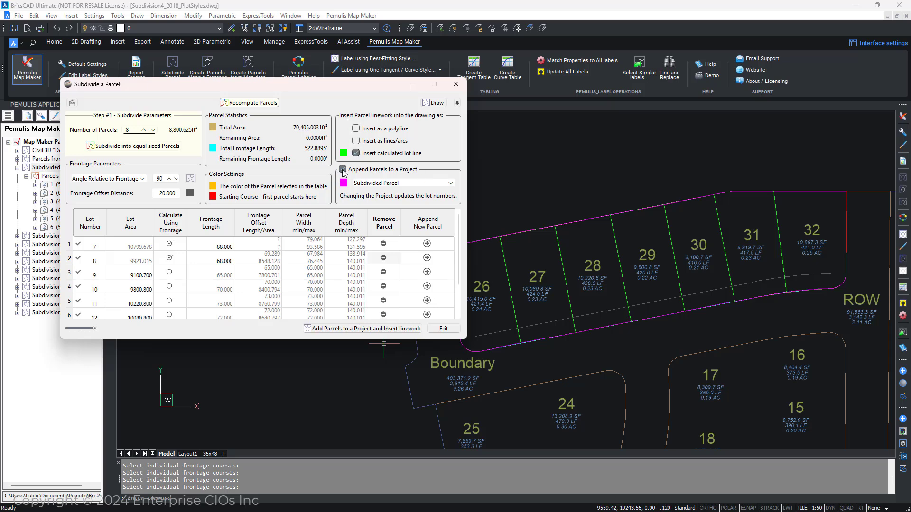
click(343, 169)
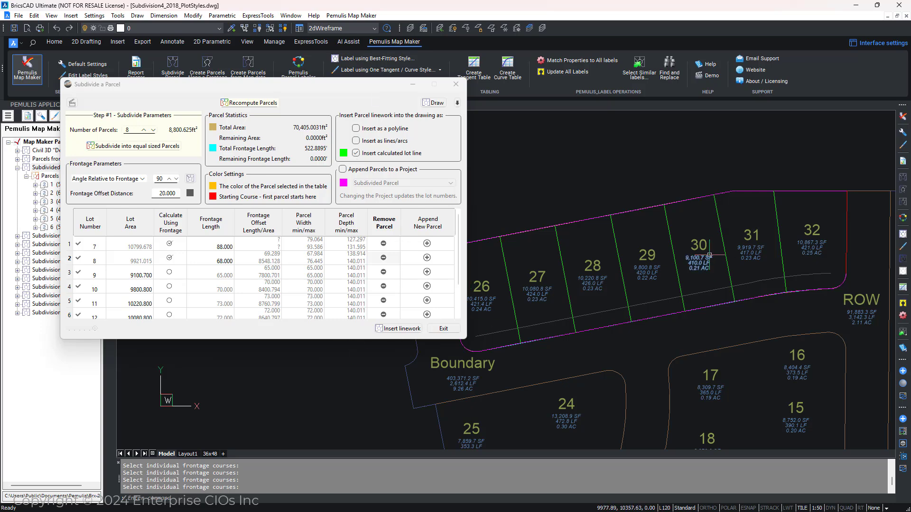
Step: Insert the calculated lot linework into the drawing
scroll(711, 257, down, 2)
middle_drag(711, 256, 702, 232)
click(392, 329)
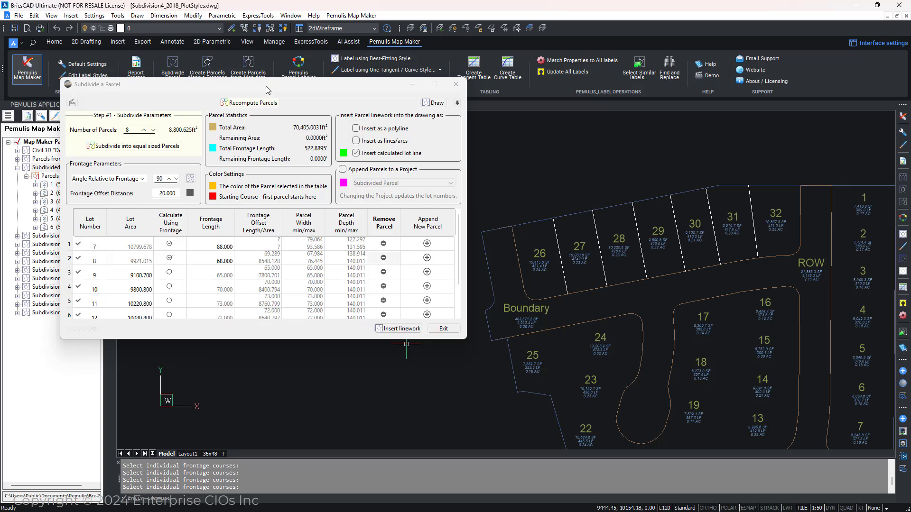
Step: Exit the Subdivide a Parcel dialog
drag(266, 89, 357, 128)
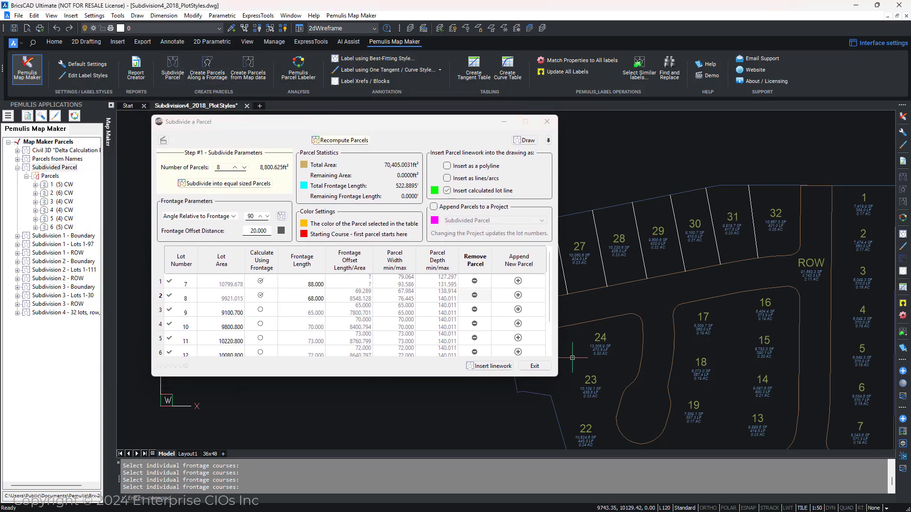
click(535, 367)
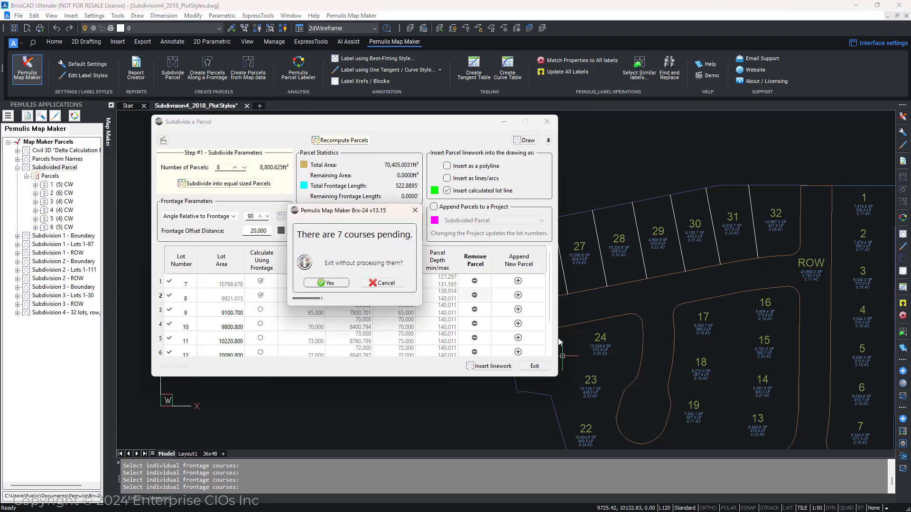